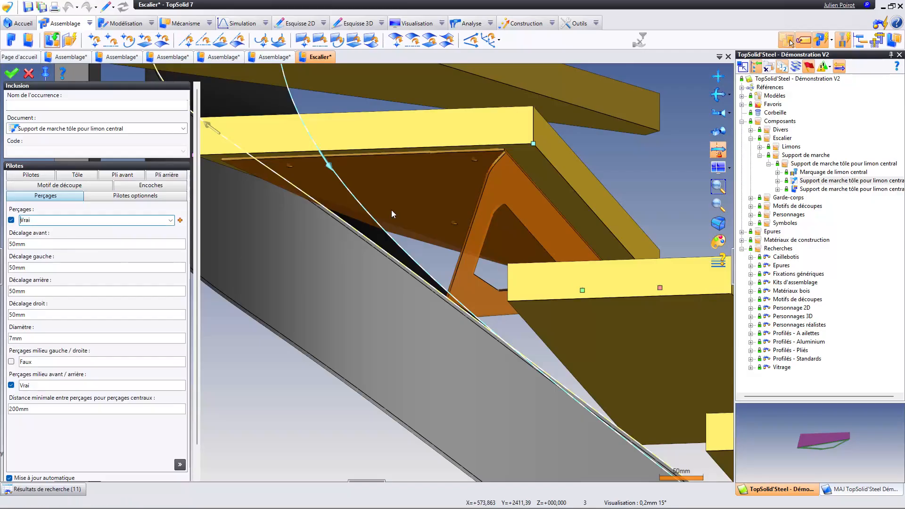
middle_click_drag(391, 210, 422, 218)
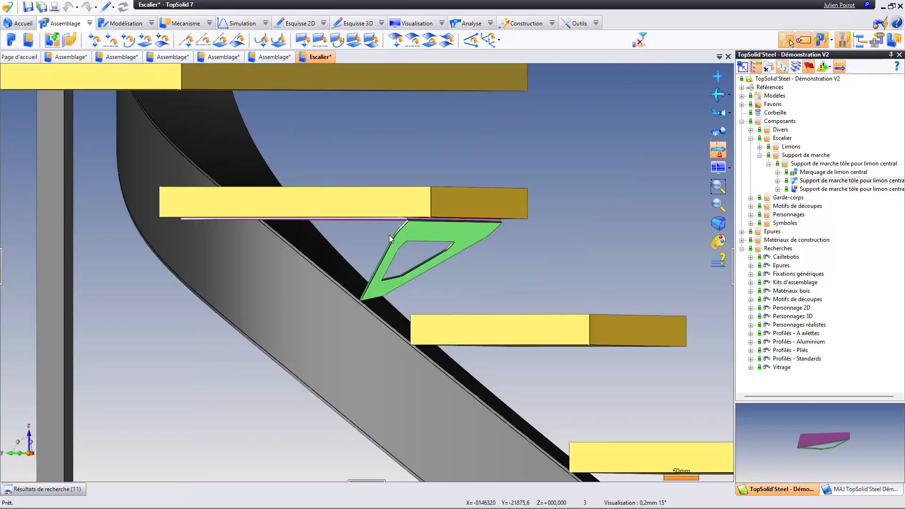
middle_click_drag(389, 235, 498, 204)
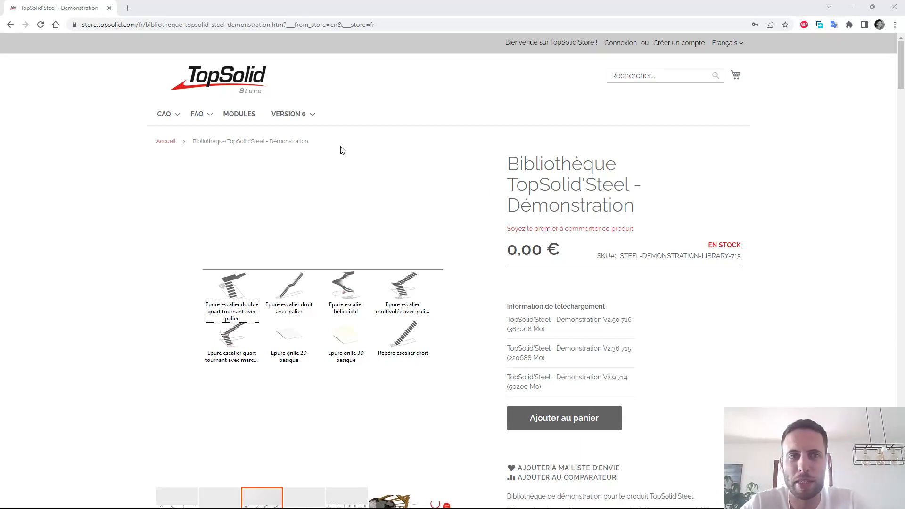
Step: Review the TopSolid'Steel - Démonstration store page, including the library contents, installation instructions and V2.50 change list
left_click_drag(84, 27, 136, 23)
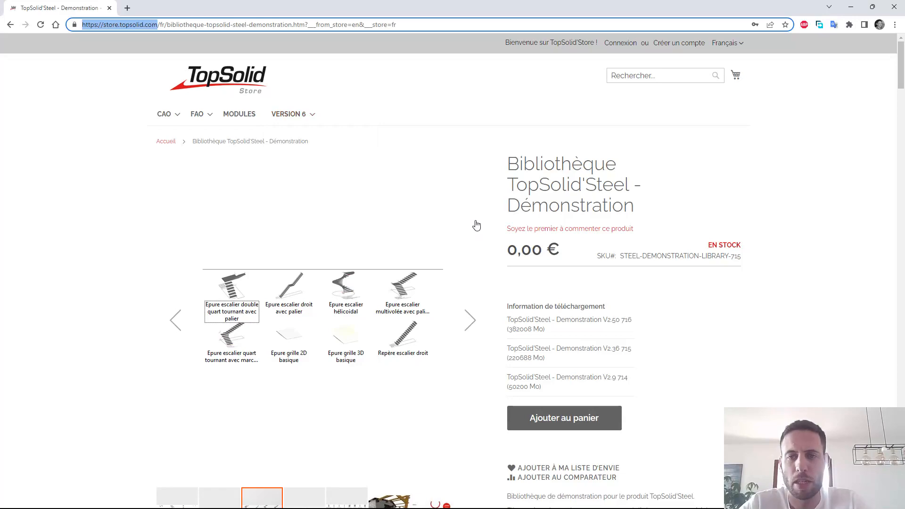
scroll(497, 256, "down", 13)
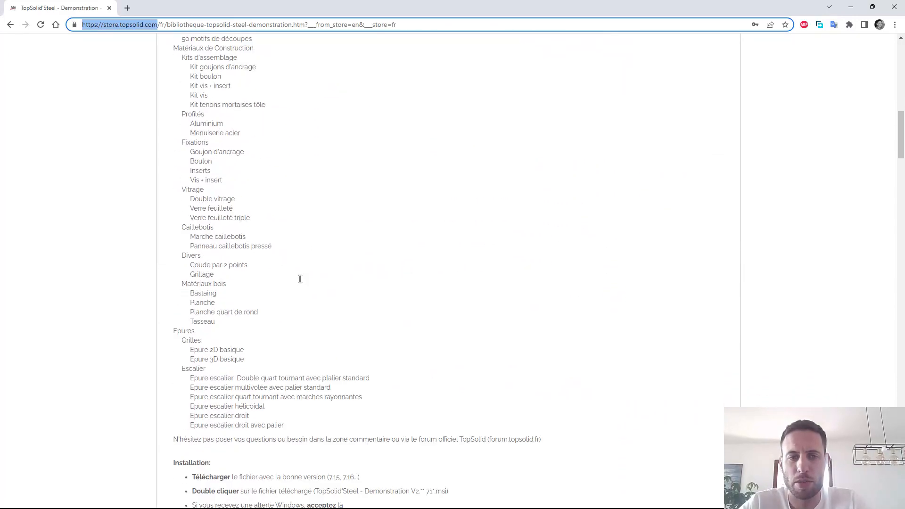
scroll(300, 283, "down", 11)
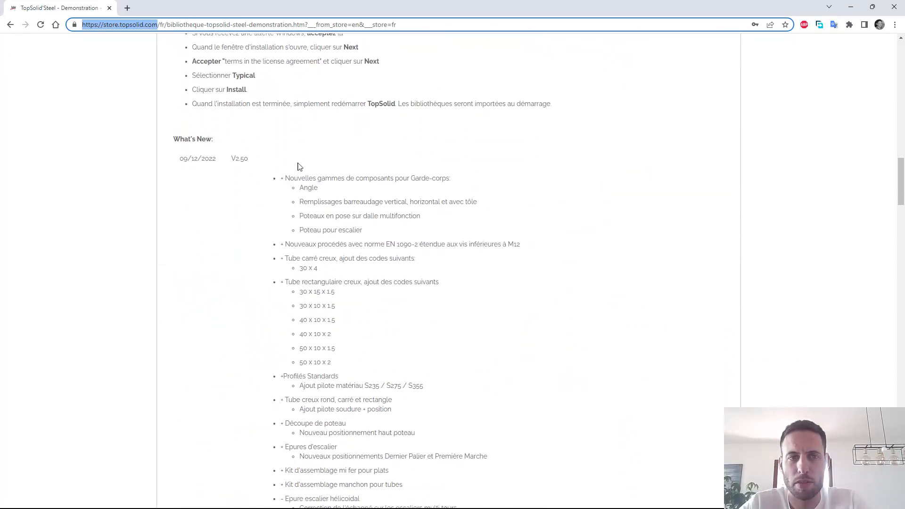
left_click_drag(264, 179, 455, 275)
scroll(448, 267, "down", 7)
scroll(447, 264, "up", 1)
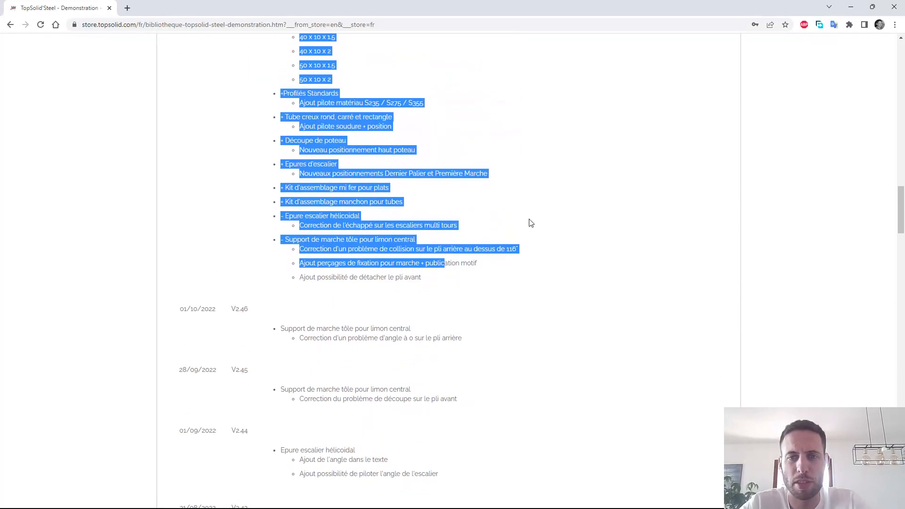
Step: Switch to TopSolid, open the TopSolid'Steel - Démonstration library from the project's references, and expand its Composants folder
left_click(851, 6)
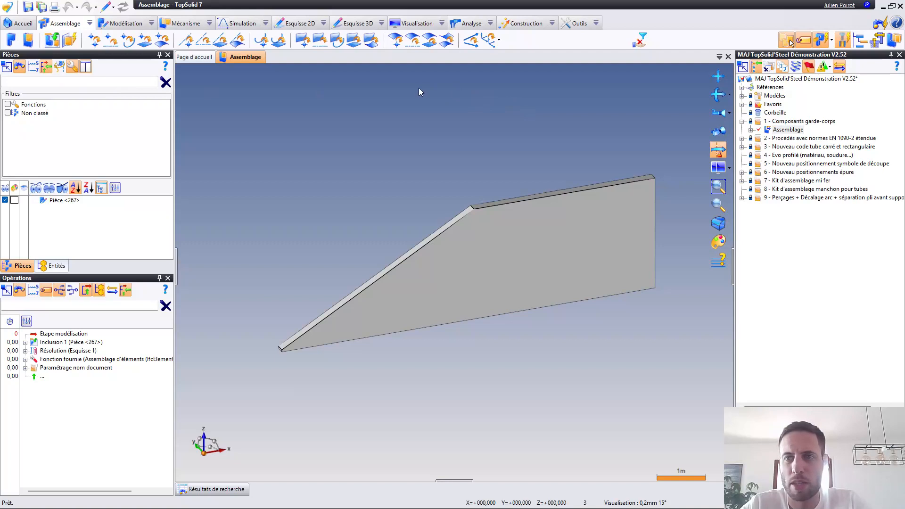
left_click(741, 88)
right_click(820, 190)
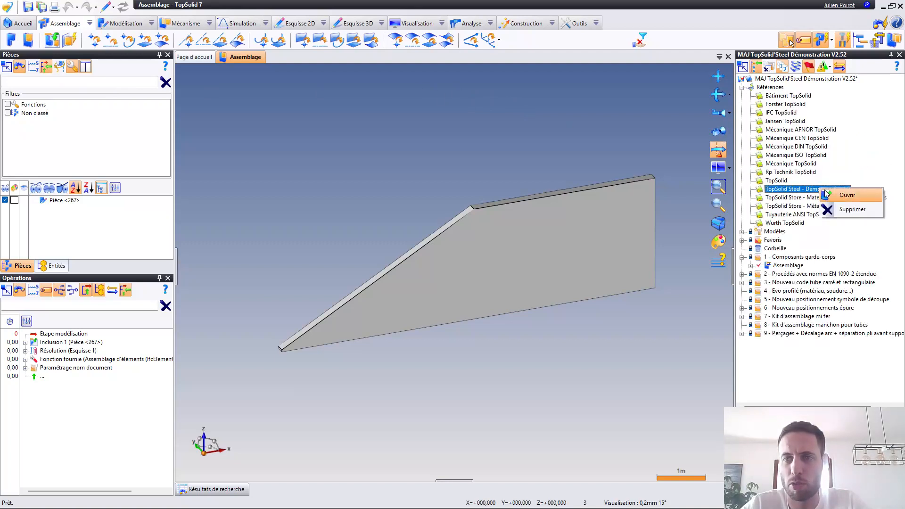
left_click(826, 194)
left_click_drag(779, 57, 647, 264)
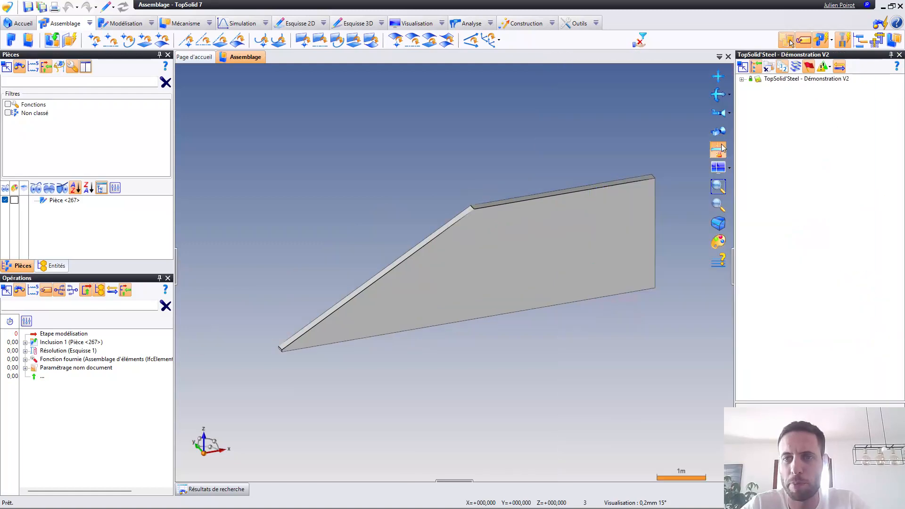
left_click(741, 79)
left_click(742, 121)
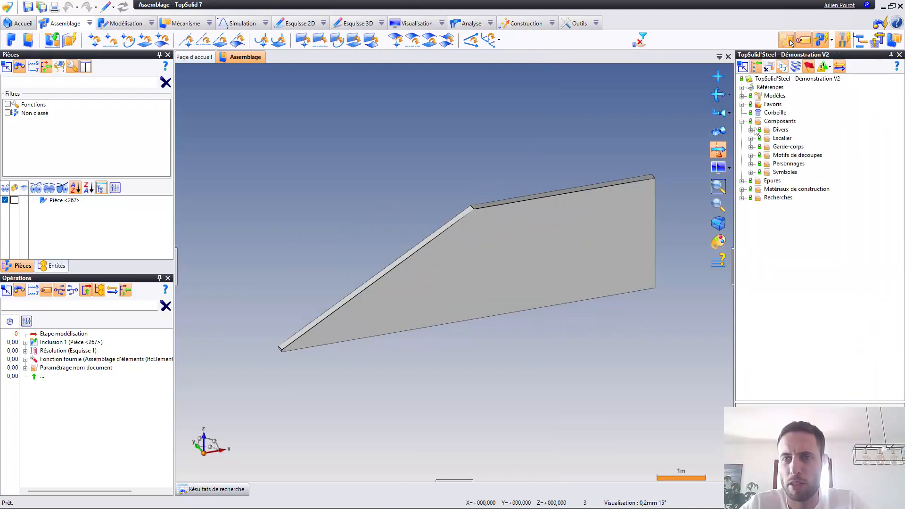
Step: Expand the Garde-corps folder and examine the components in its Angle subfolder
left_click(787, 123)
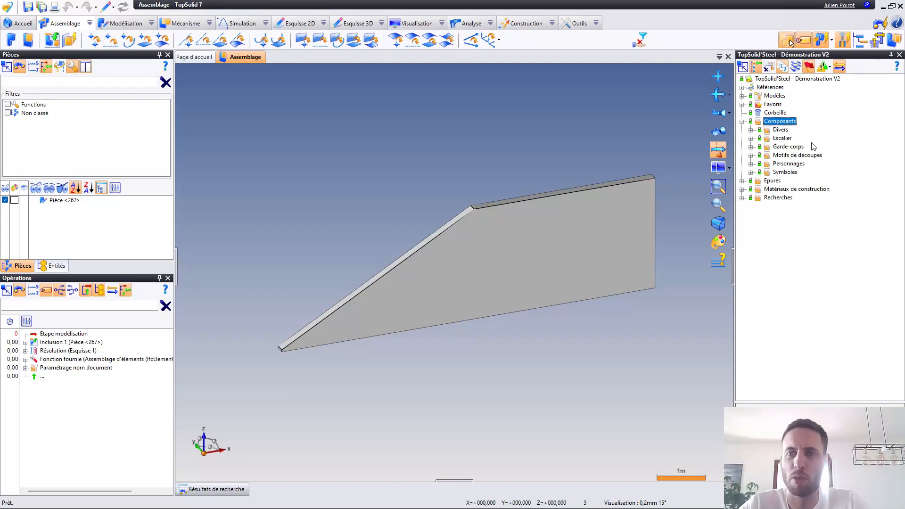
left_click(787, 146)
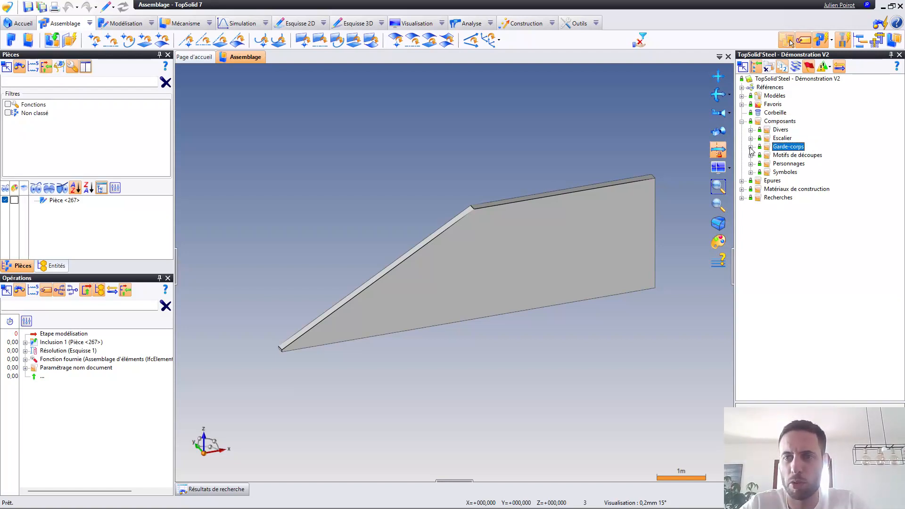
left_click(751, 148)
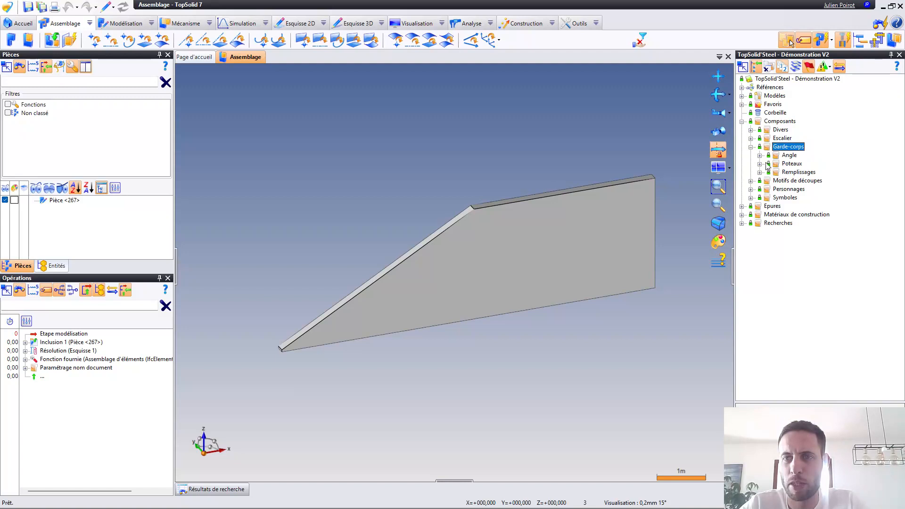
left_click(790, 156)
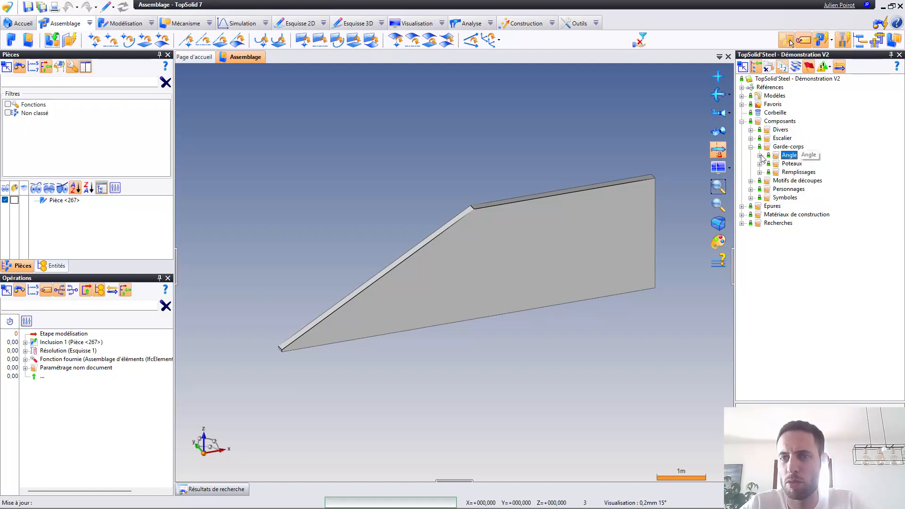
left_click(760, 155)
left_click(796, 172)
left_click(795, 181)
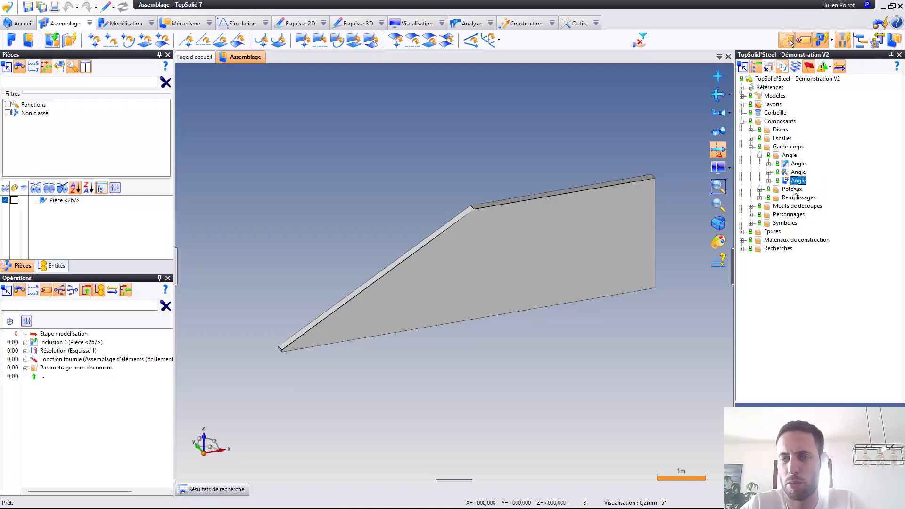
left_click(760, 155)
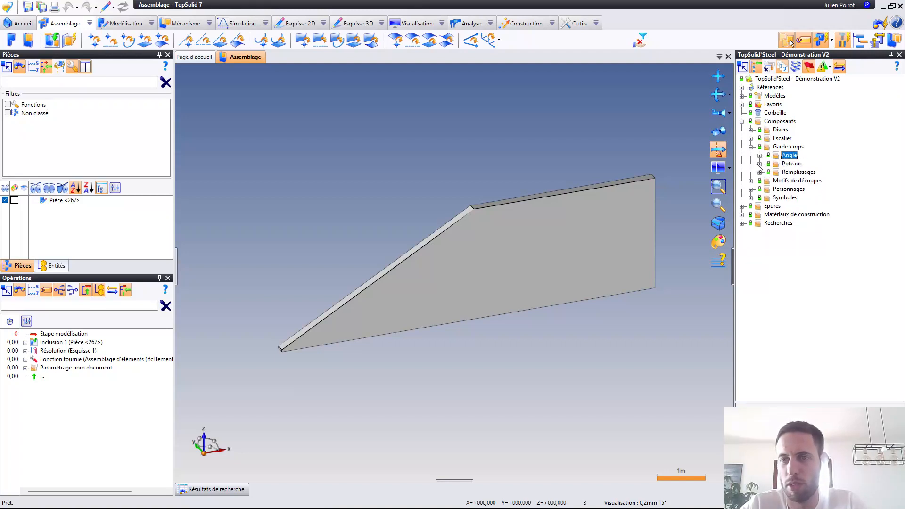
Step: Examine the Garde-corps post models for slab mounting, wood inserts and stair side mounting in the Poteaux folder
left_click(760, 164)
left_click(806, 172)
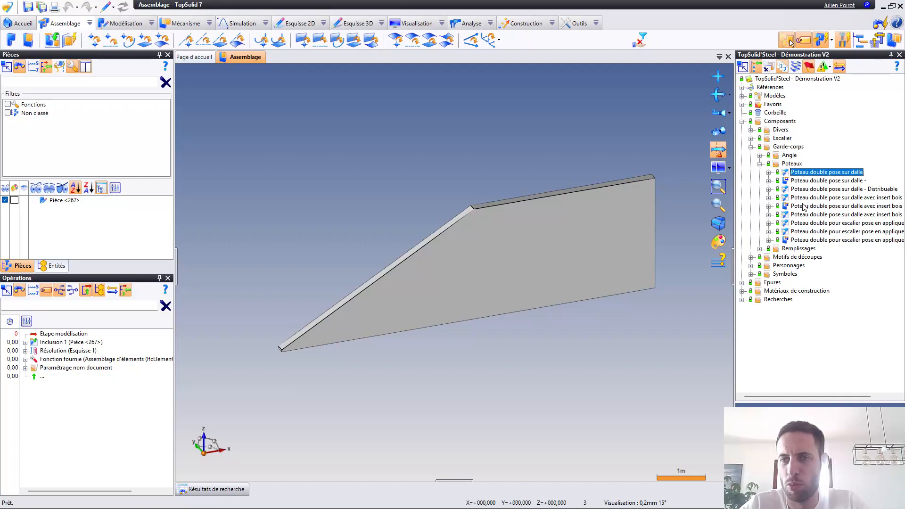
left_click(803, 200)
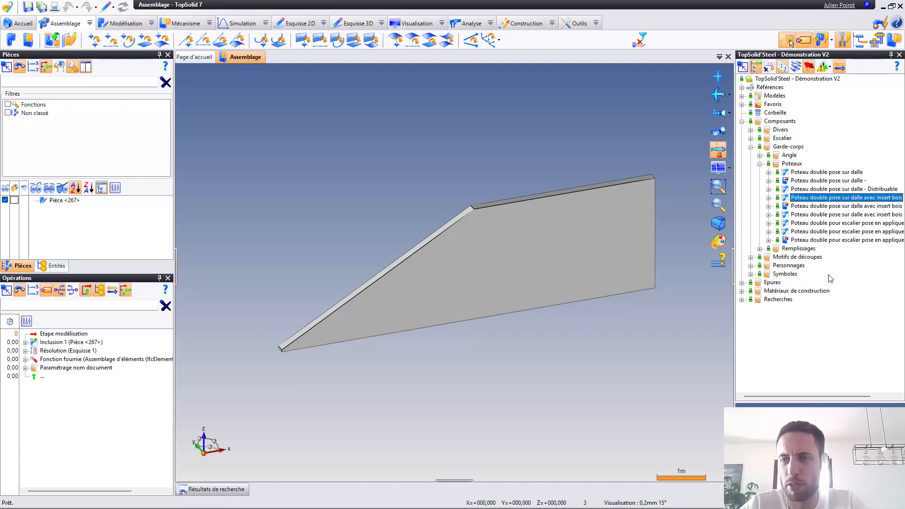
left_click(809, 224)
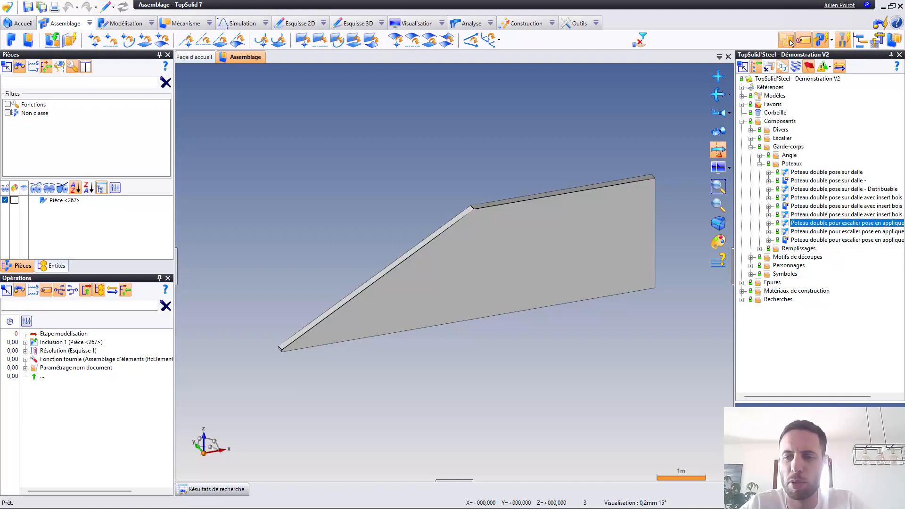
left_click(810, 173)
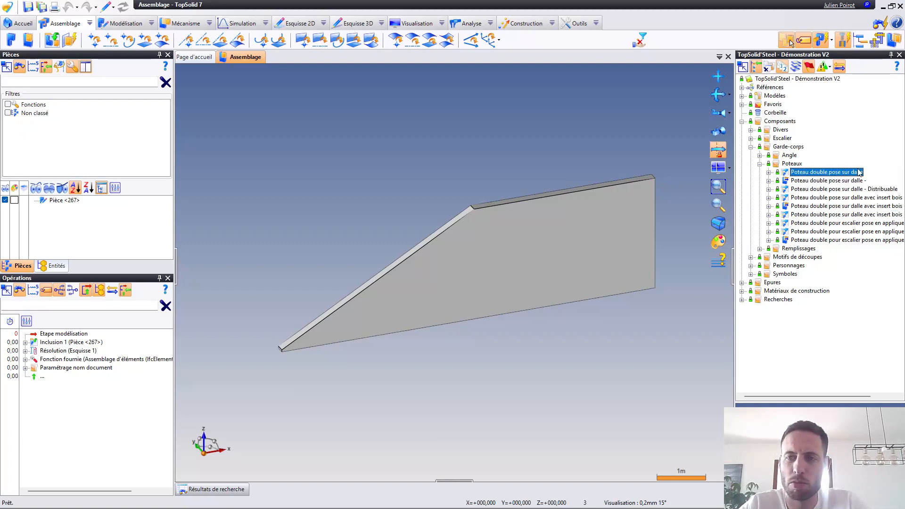
Step: Insert Poteau double pose sur dalle - Distribuable into the assembly as the distribution's first component
left_click(818, 190)
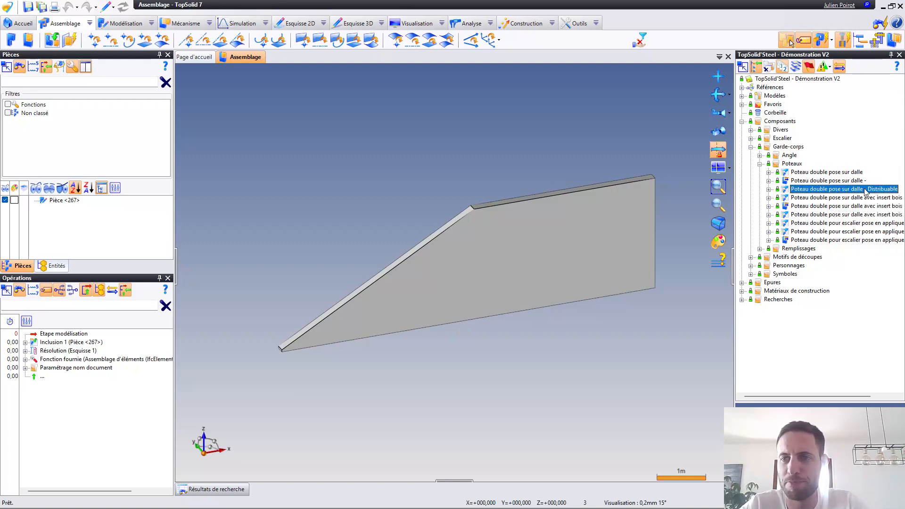
left_click_drag(870, 193, 496, 176)
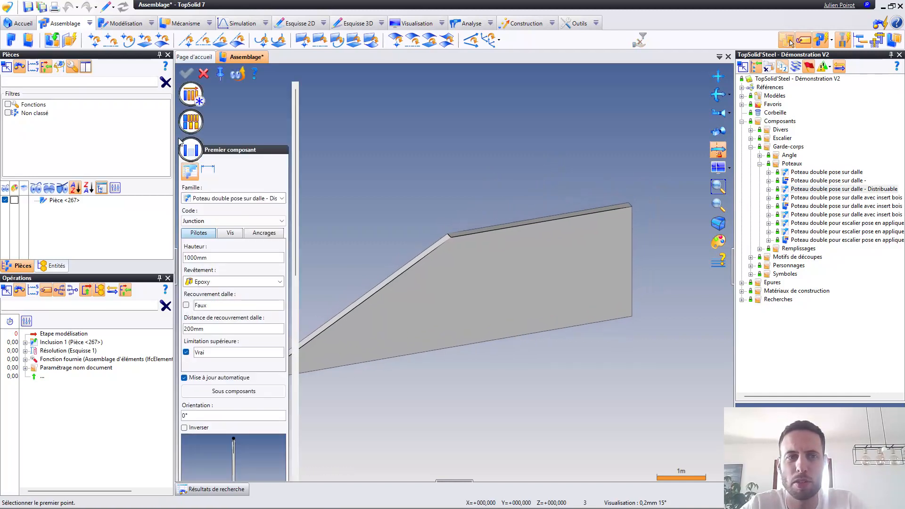
left_click(194, 145)
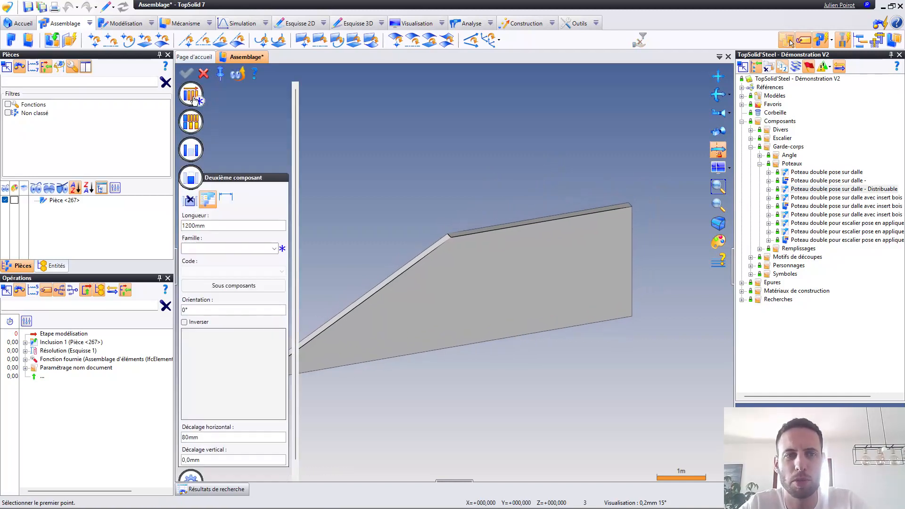
Step: Define the post distribution between both end vertices of the part's upper edge beyond the slope, with Axe Z absolu as reference direction
left_click(191, 97)
scroll(518, 246, "up", 2)
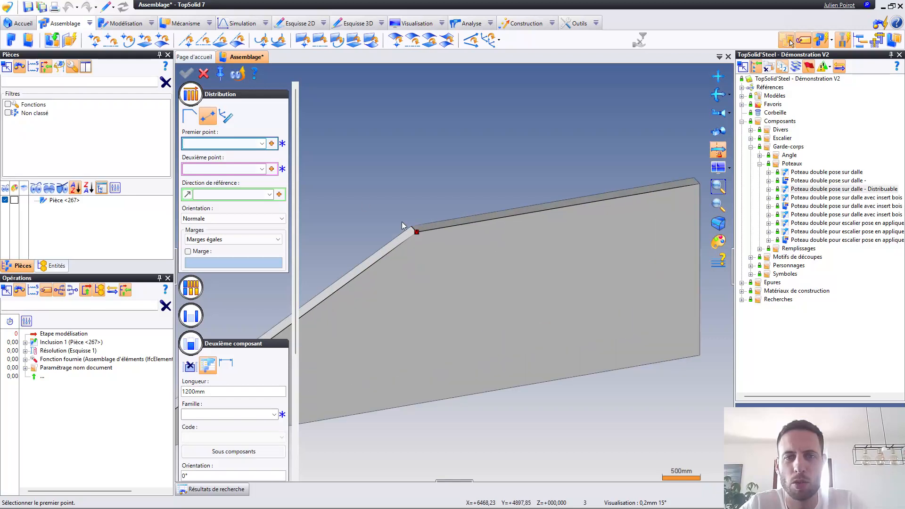
left_click(416, 232)
left_click(699, 183)
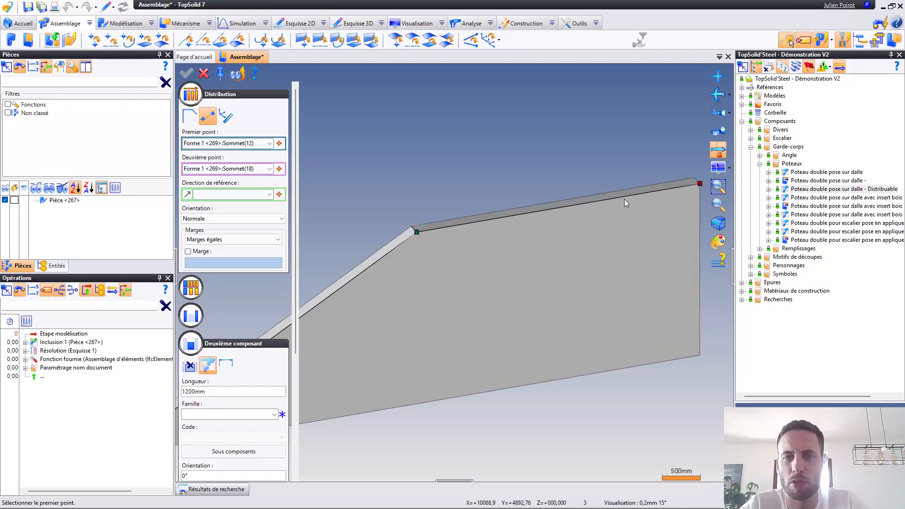
middle_click_drag(519, 224, 505, 240)
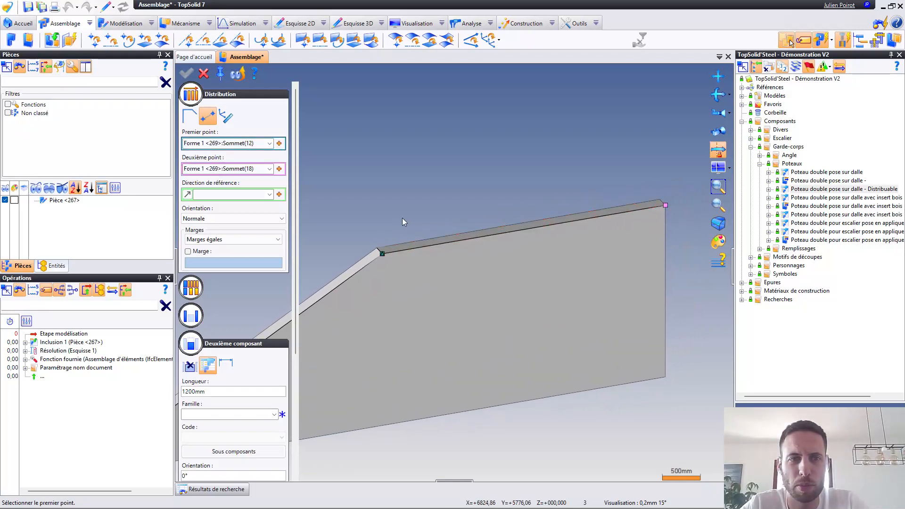
left_click(269, 194)
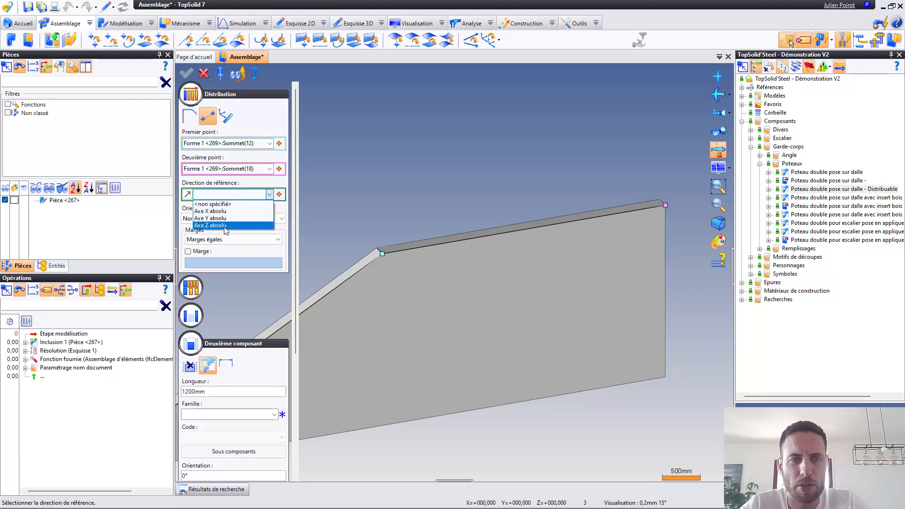
left_click(224, 226)
left_click(174, 265)
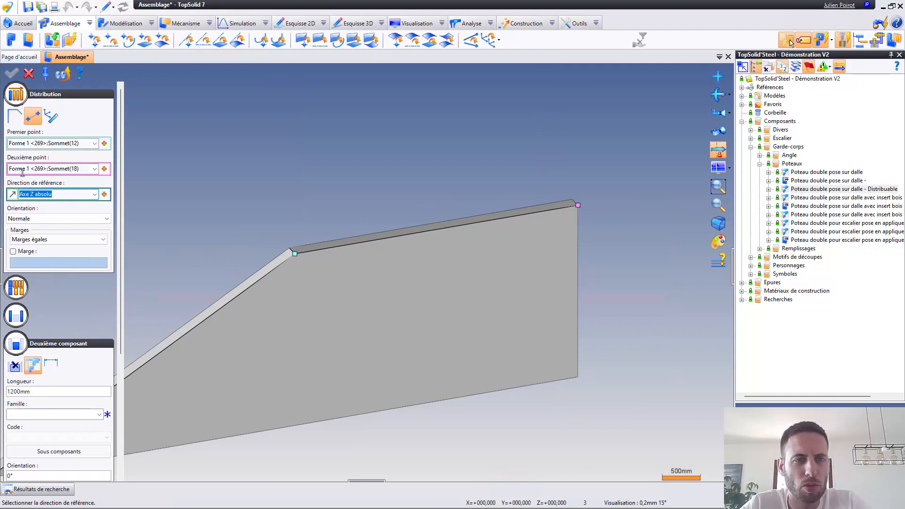
Step: Review the distribution mode options and the first component's post settings
left_click(18, 291)
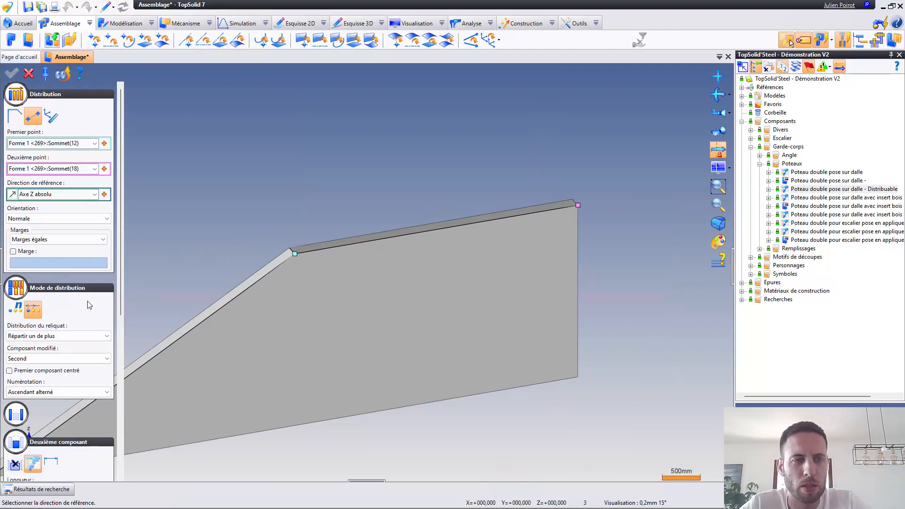
left_click_drag(121, 297, 131, 360)
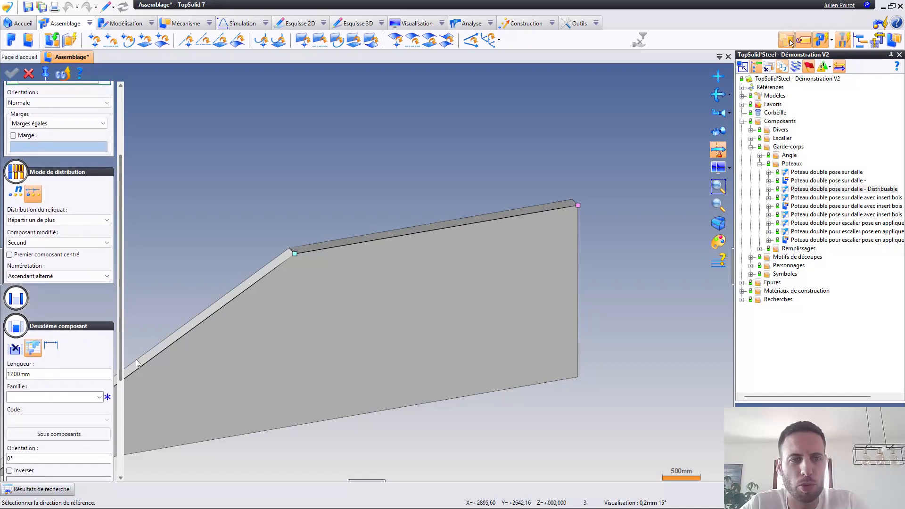
left_click_drag(121, 255, 121, 302)
left_click(25, 220)
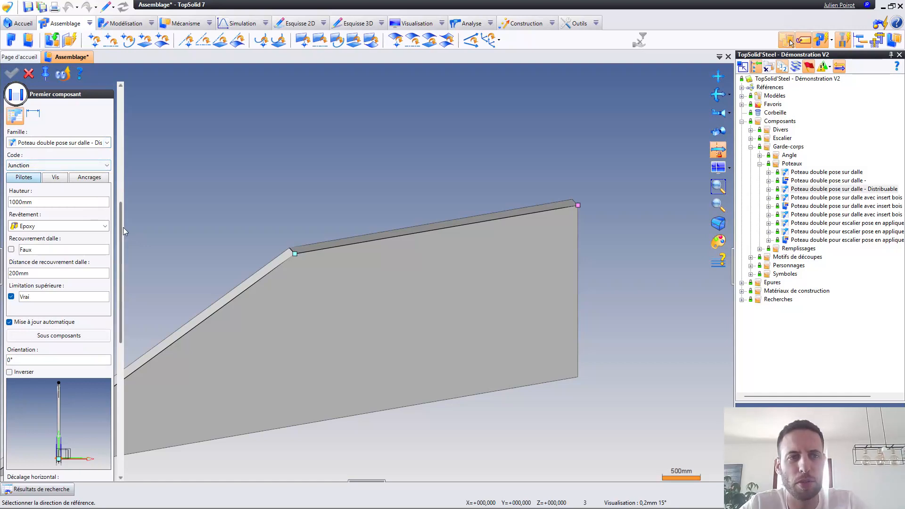
left_click_drag(121, 228, 124, 336)
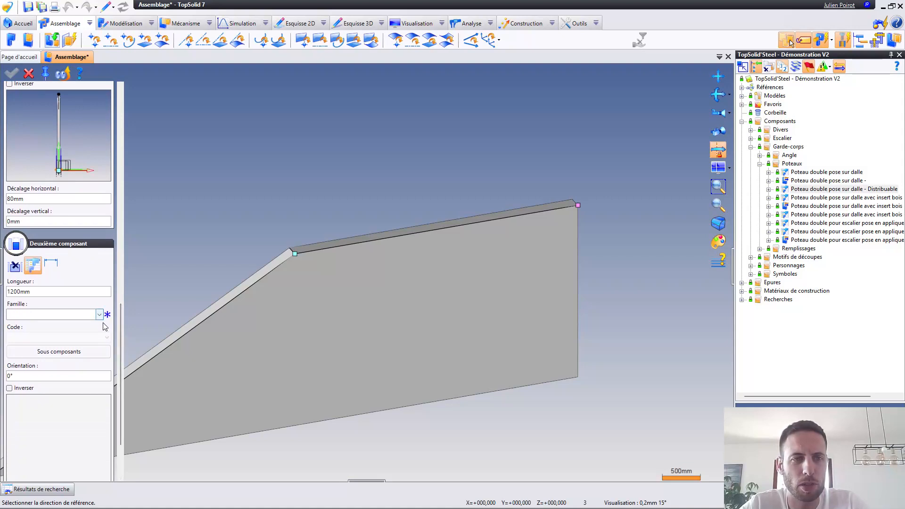
Step: Set the second component's family to Remplissage barreaudage horizontal - Distribuable
left_click(100, 315)
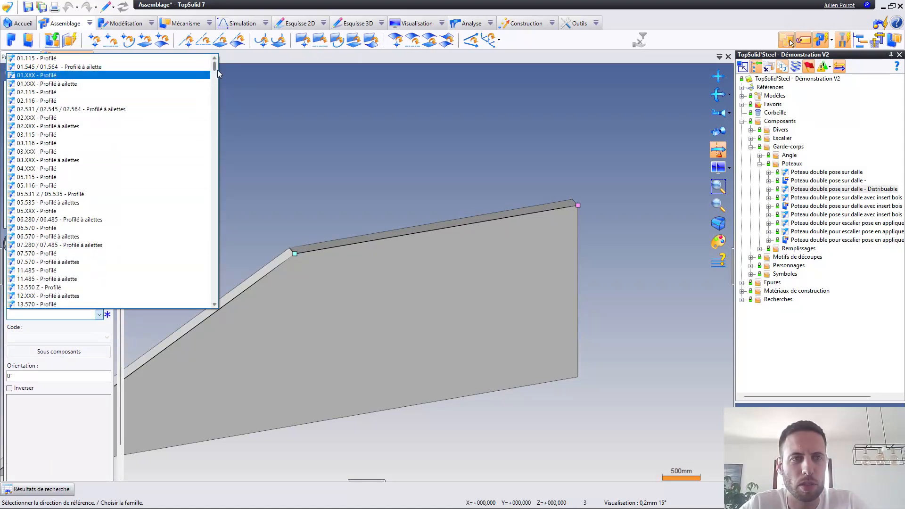
left_click_drag(216, 67, 222, 196)
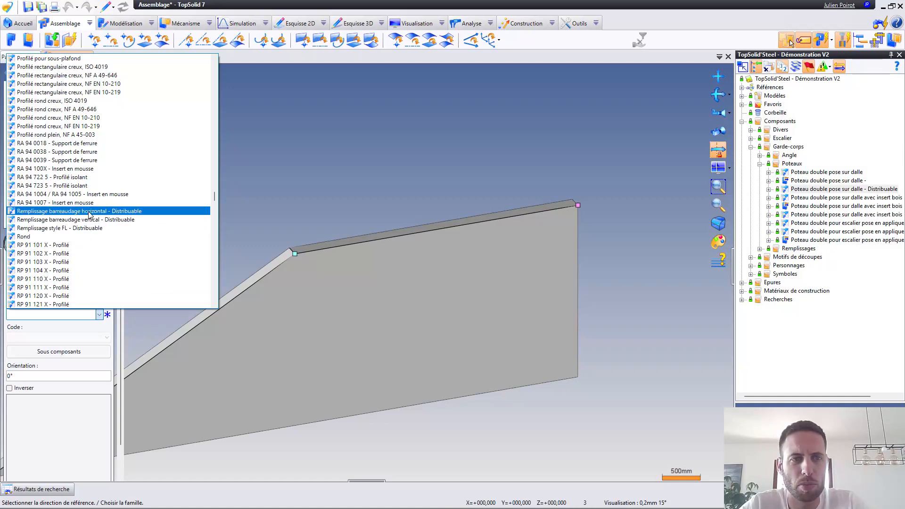
left_click(86, 212)
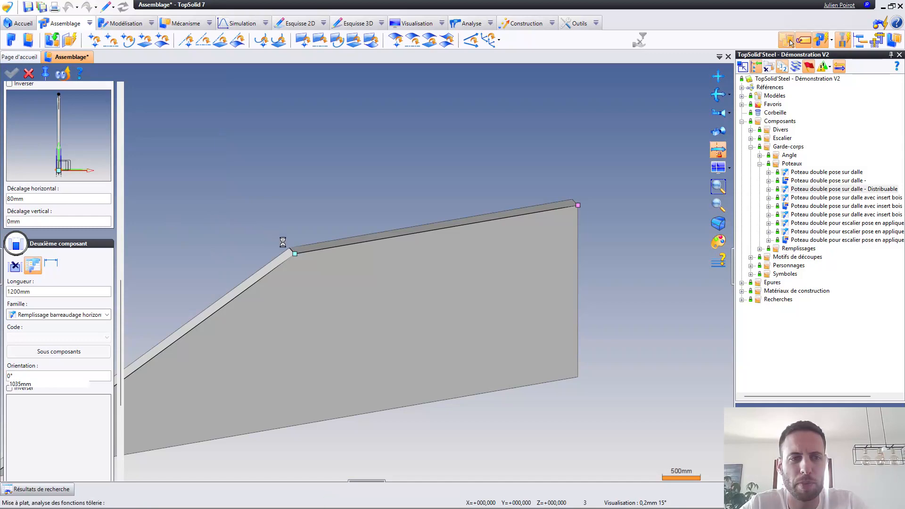
Step: Enable the margin for the post distribution with equal margins of 100 mm
scroll(332, 272, "up", 8)
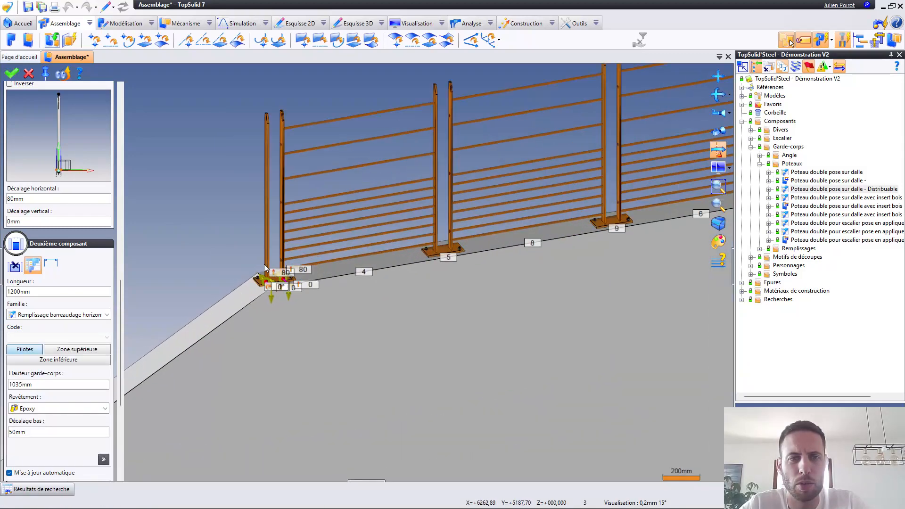
middle_click_drag(310, 308, 194, 312)
left_click_drag(120, 325, 130, 138)
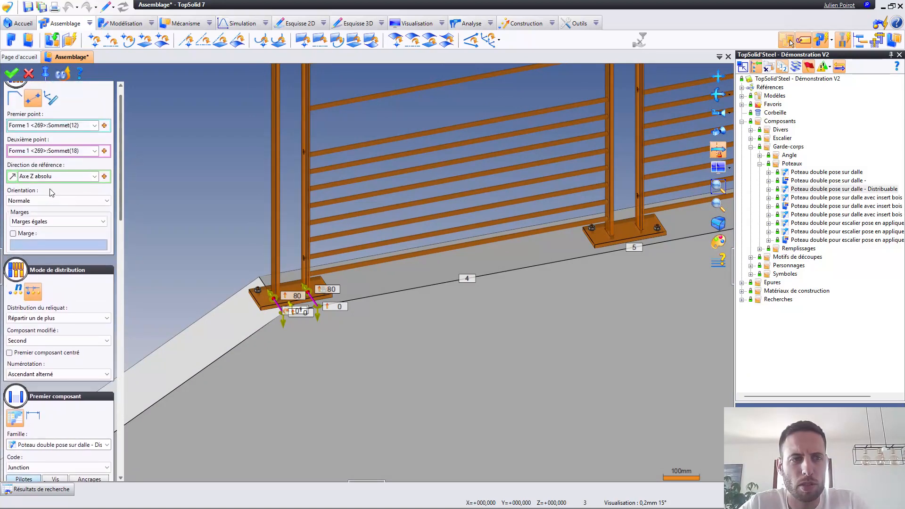
left_click(13, 234)
type("100")
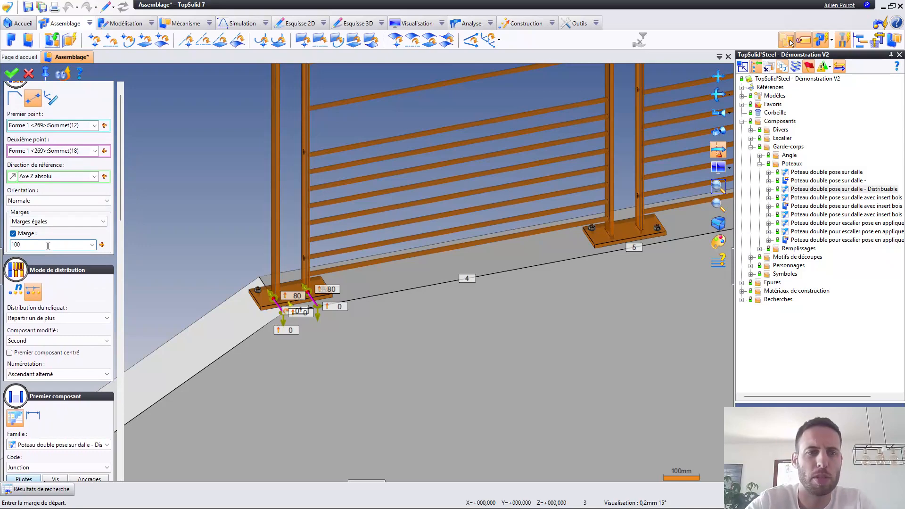
key("Return")
mouse_move(363, 321)
middle_mouse_down()
mouse_move(434, 295)
mouse_move(355, 313)
middle_mouse_up()
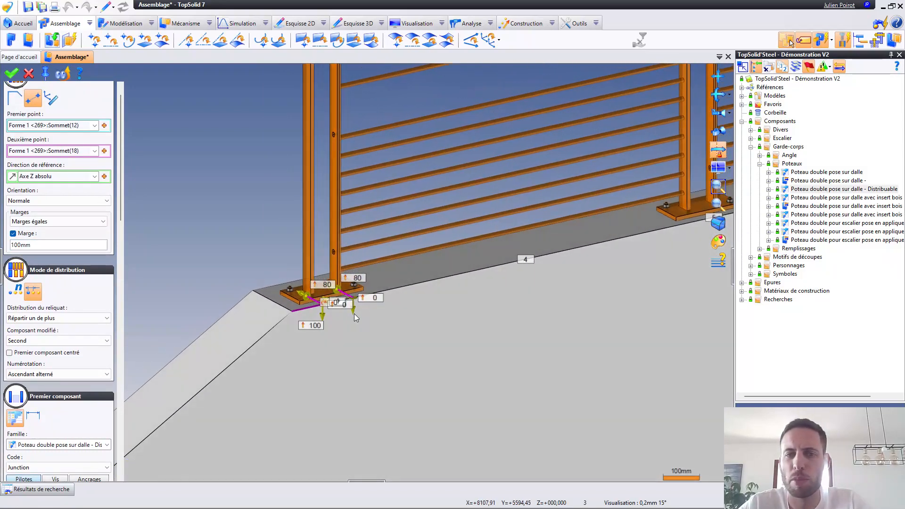
scroll(341, 361, "down", 1)
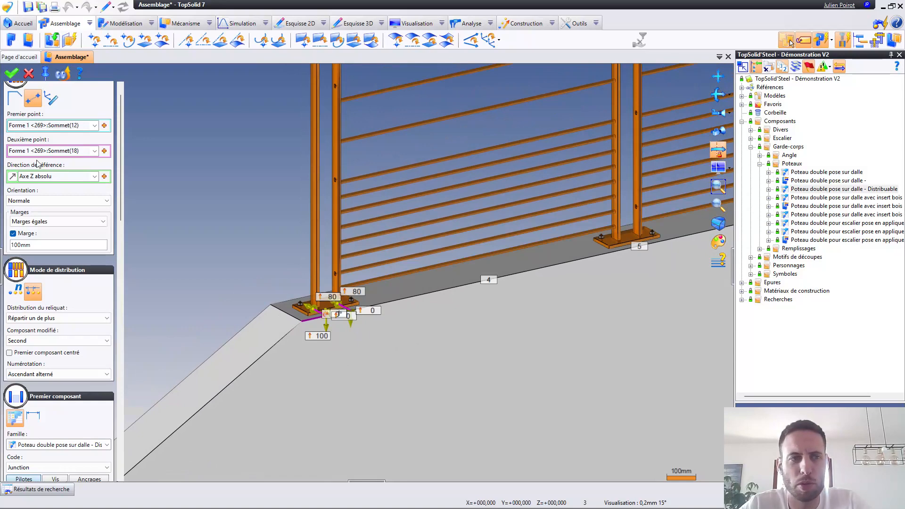
Step: Check the first component's anchor settings and set its post code to Classic
left_click(17, 84)
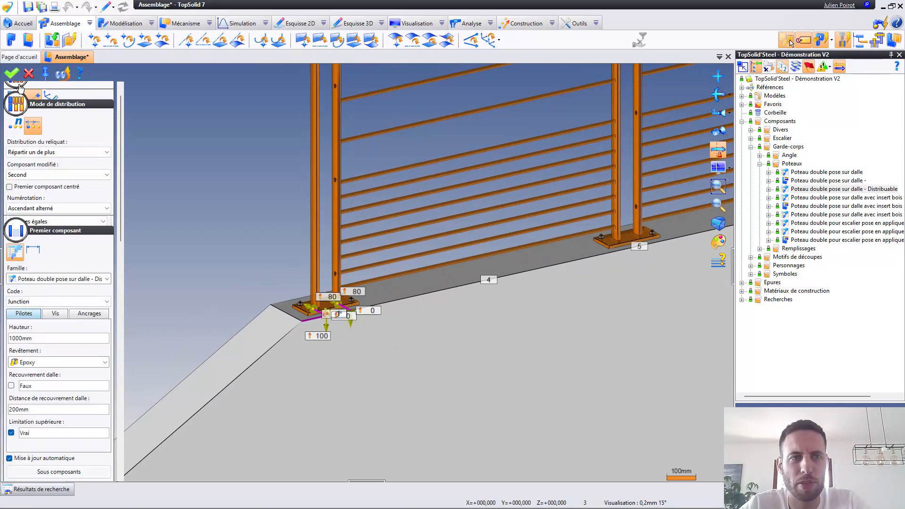
left_click(15, 108)
middle_click_drag(314, 273, 309, 358)
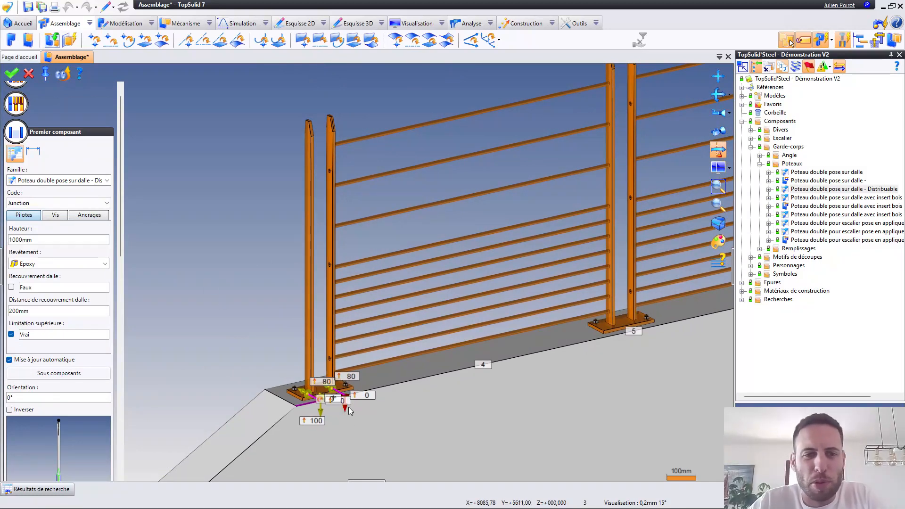
left_click(89, 215)
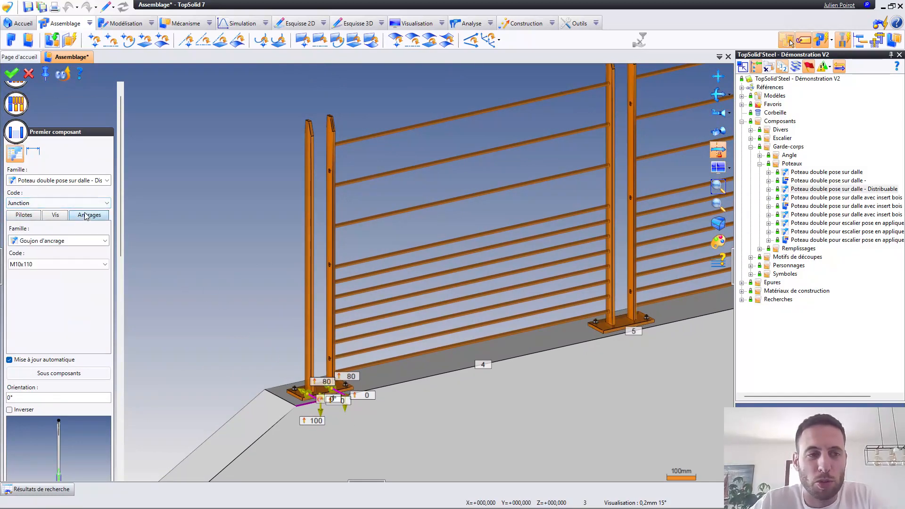
left_click(24, 215)
left_click(84, 202)
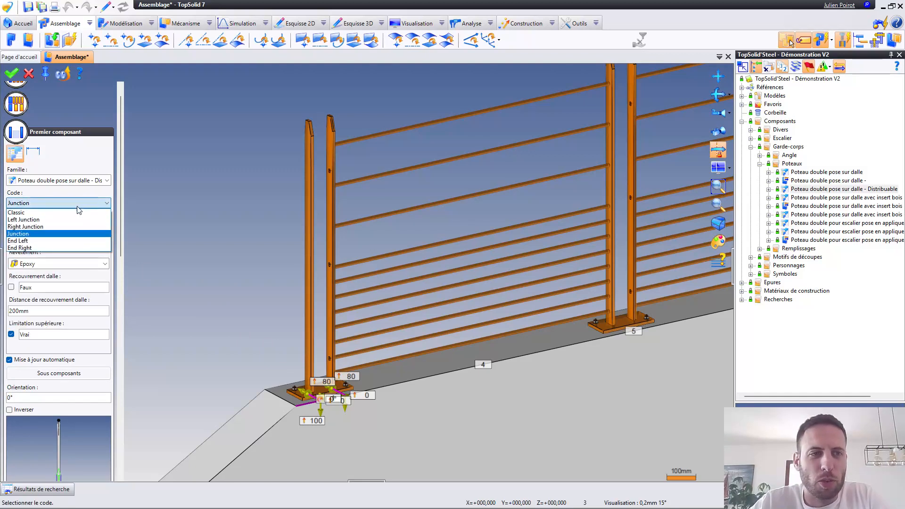
left_click(19, 212)
middle_click_drag(311, 387, 343, 409)
middle_click_drag(343, 382, 316, 386)
scroll(318, 375, "down", 2)
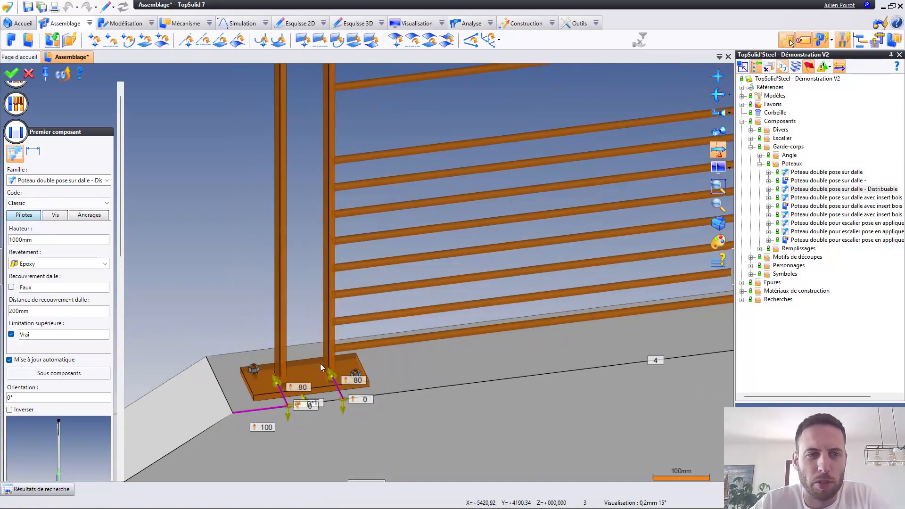
Step: Set the first component's code to Junction and inspect the double posts
left_click(51, 203)
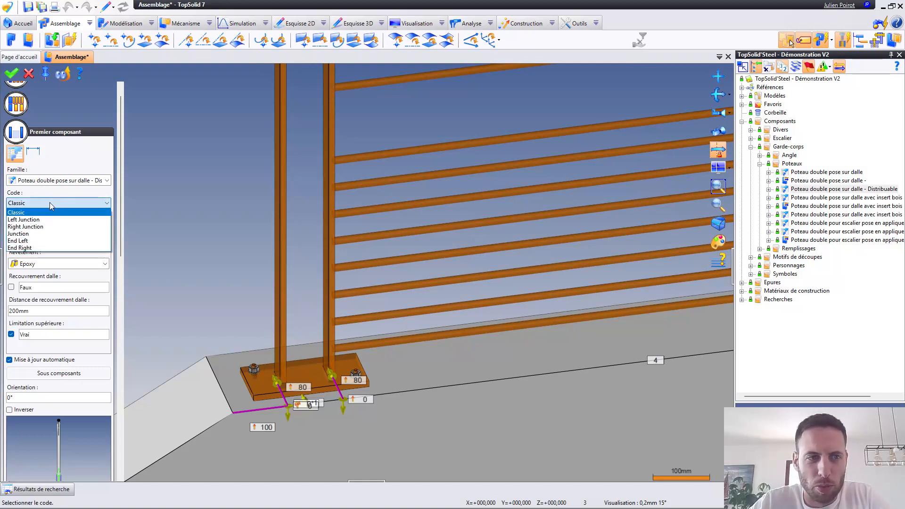
left_click(18, 234)
scroll(335, 367, "down", 5)
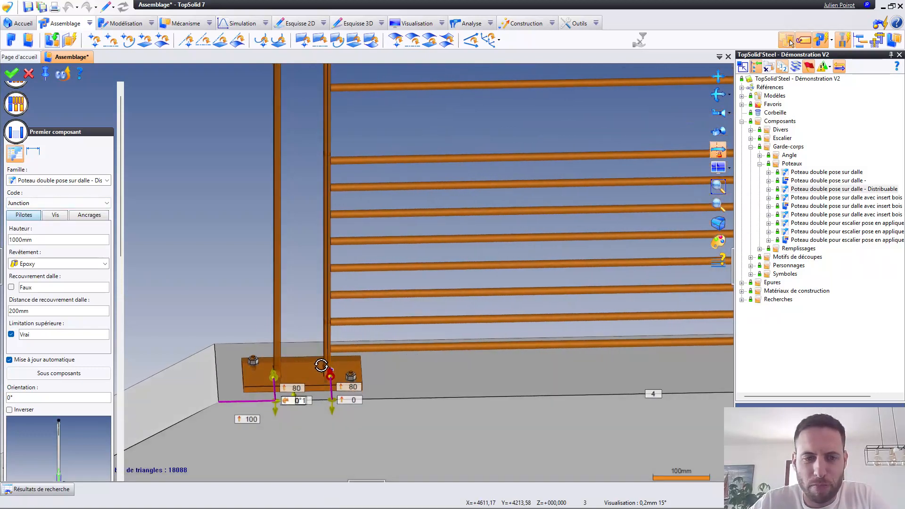
scroll(367, 223, "up", 2)
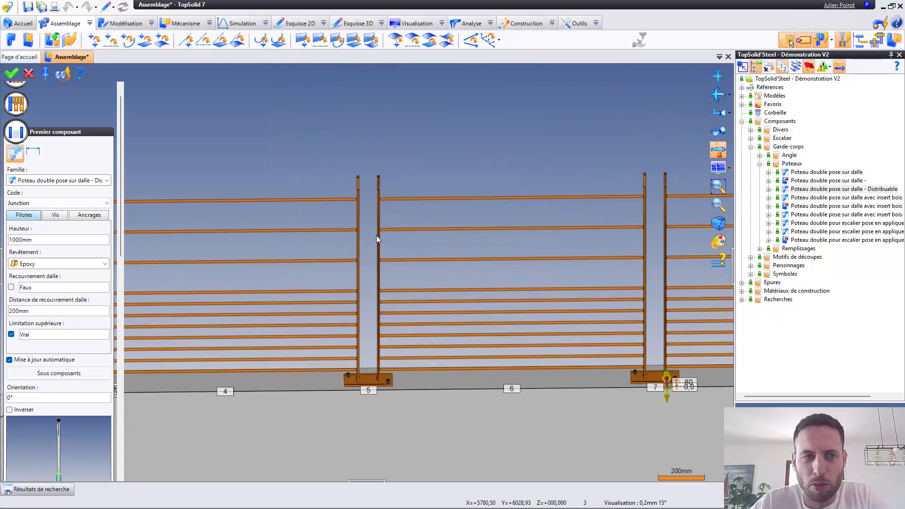
scroll(393, 173, "up", 3)
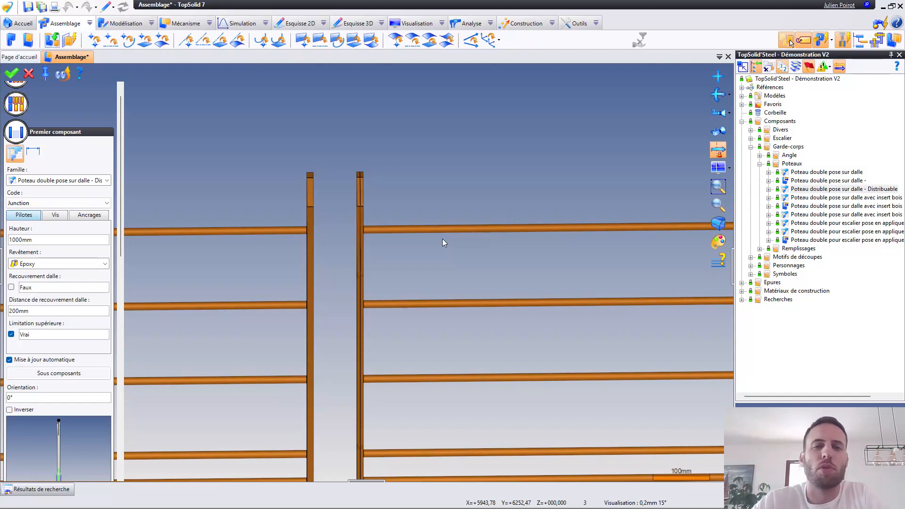
middle_click_drag(343, 261, 361, 267)
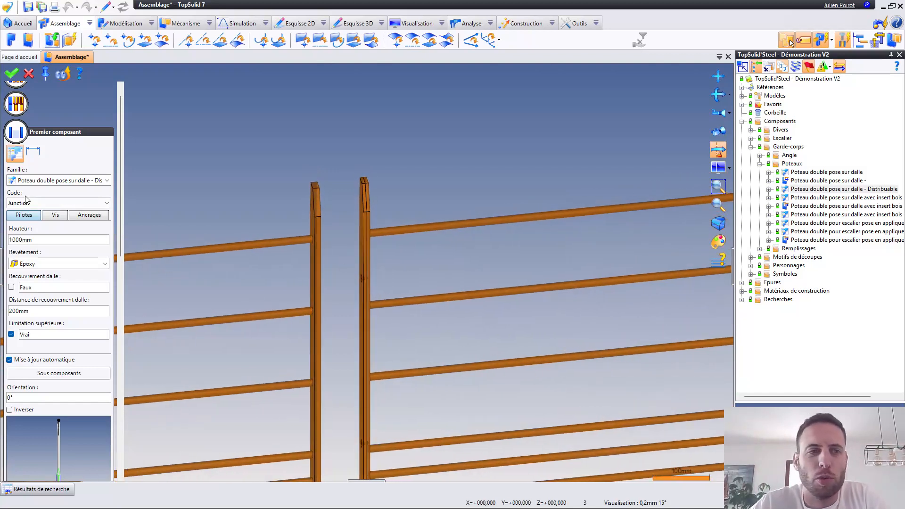
Step: Try the Left Junction code on the first component and inspect the upper ends of the posts
left_click(39, 203)
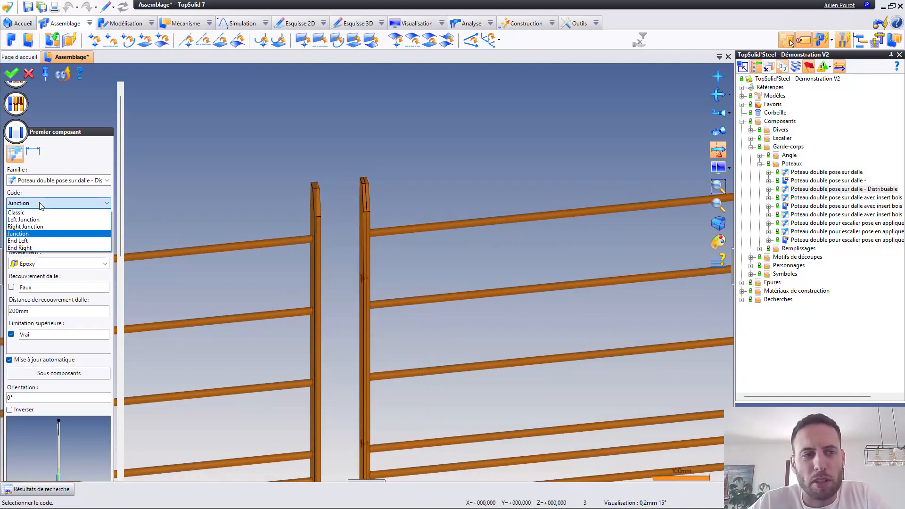
left_click(29, 220)
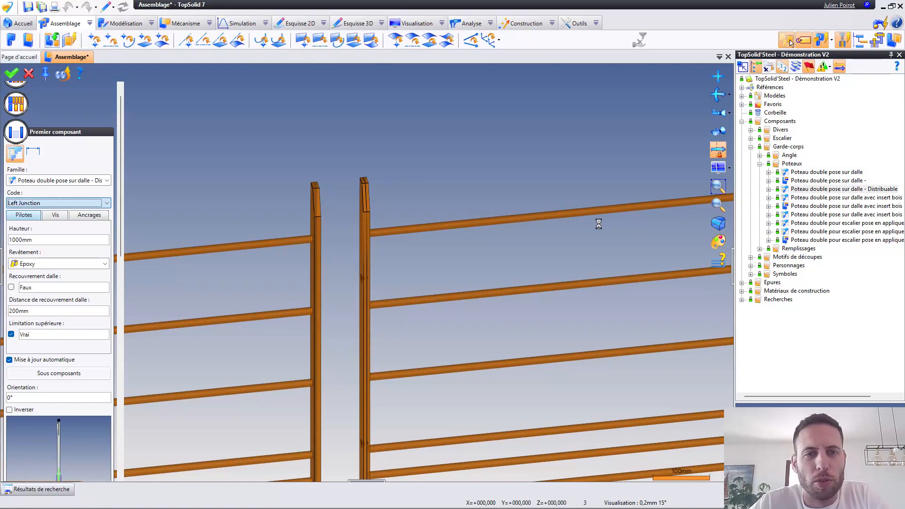
scroll(250, 296, "down", 5)
scroll(325, 227, "up", 8)
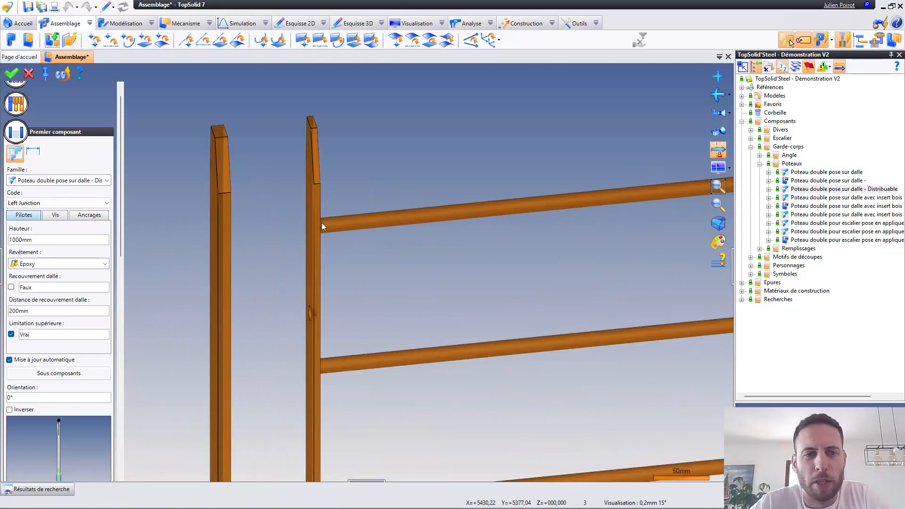
middle_click_drag(318, 237, 318, 187)
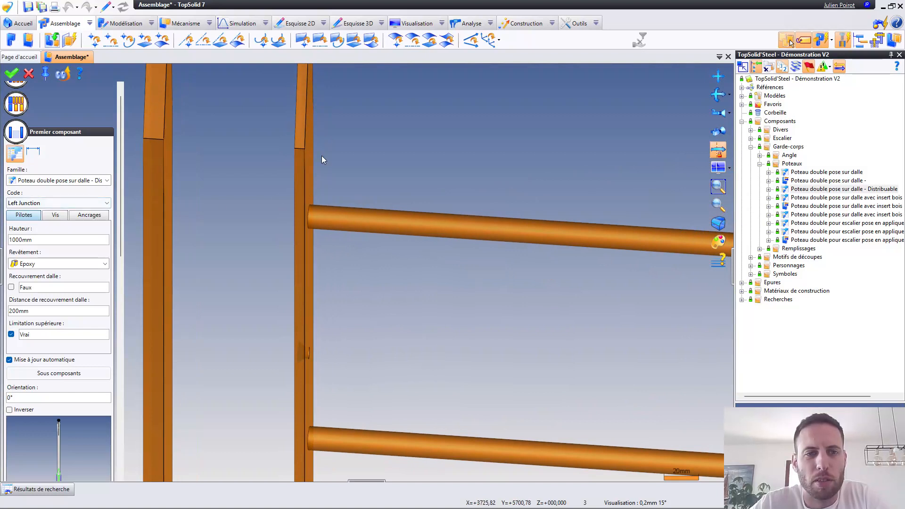
Step: Try the Right Junction code on the first component
left_click(79, 202)
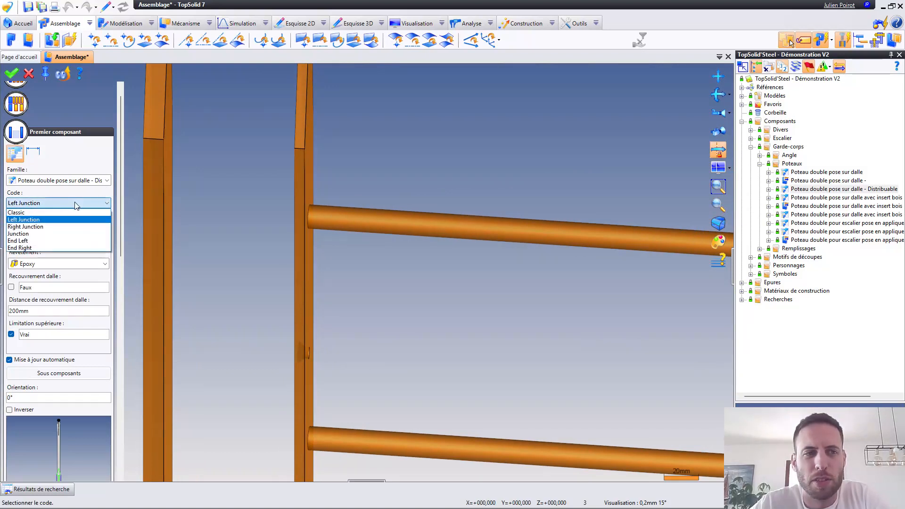
left_click(43, 221)
middle_click_drag(236, 225, 279, 219)
scroll(284, 220, "down", 3)
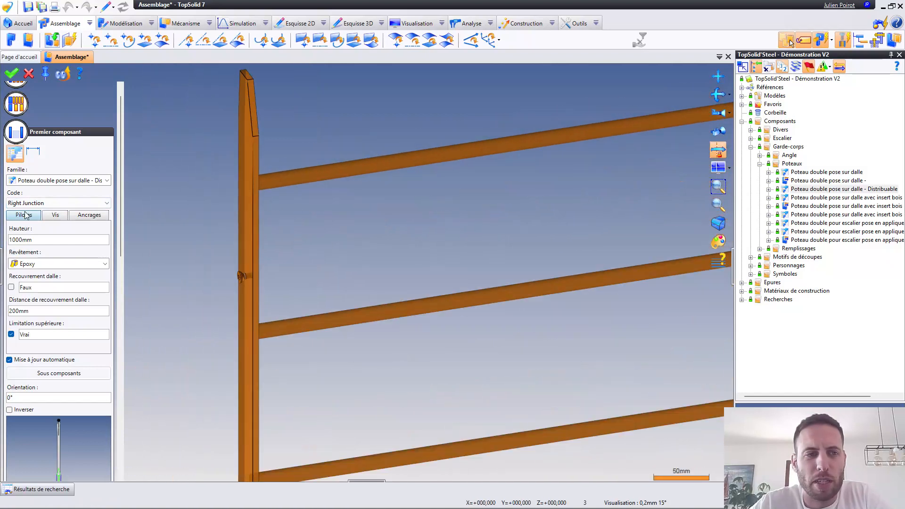
Step: Try the End Left code on the first component and inspect the base plate of the starting post
left_click(37, 203)
left_click(28, 241)
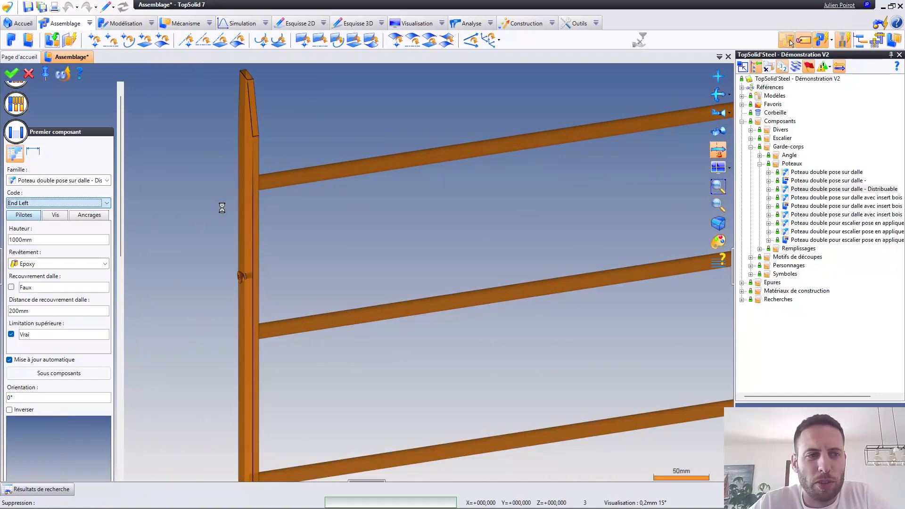
scroll(261, 170, "down", 4)
middle_click_drag(304, 312, 341, 138)
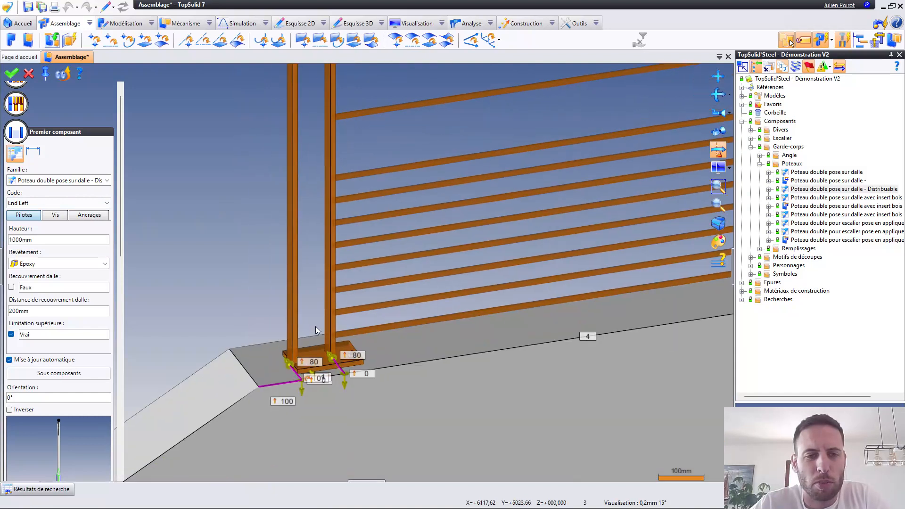
scroll(325, 378, "up", 3)
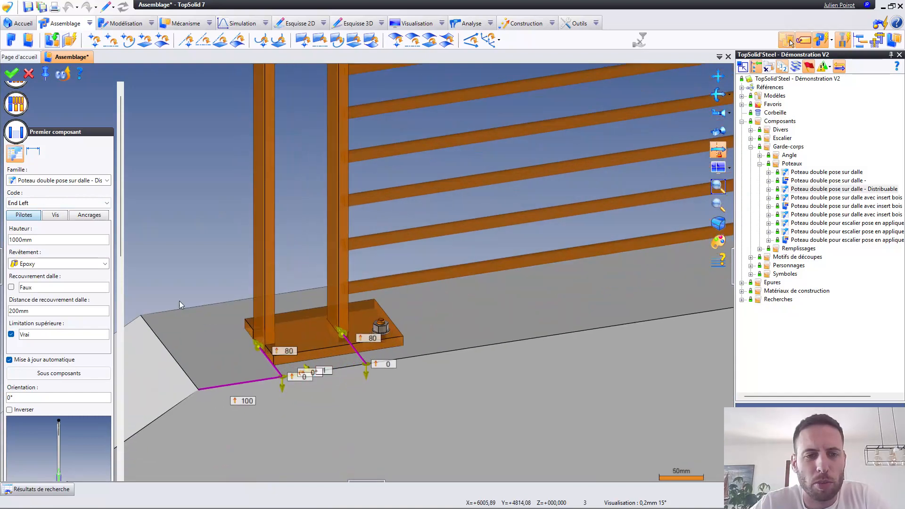
Step: Try the End Right code on the first component and return it to Classic
left_click(41, 203)
left_click(37, 249)
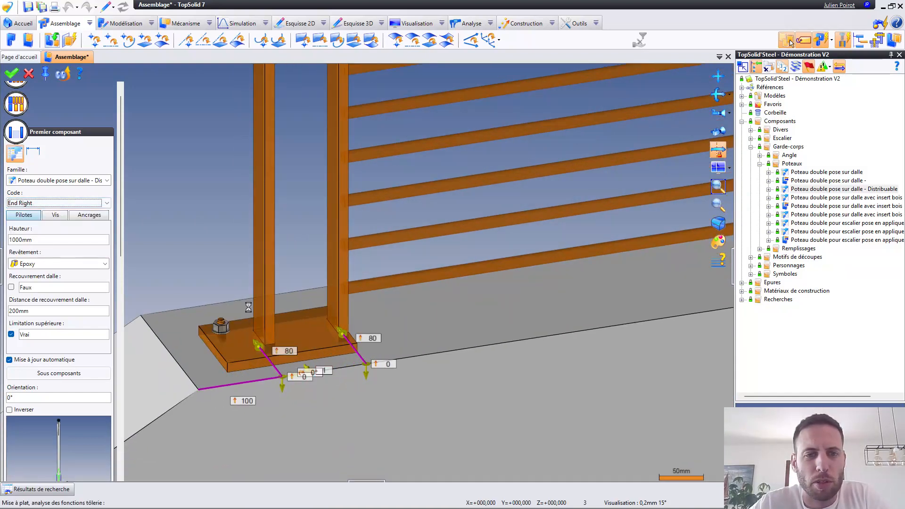
left_click(40, 203)
left_click(28, 213)
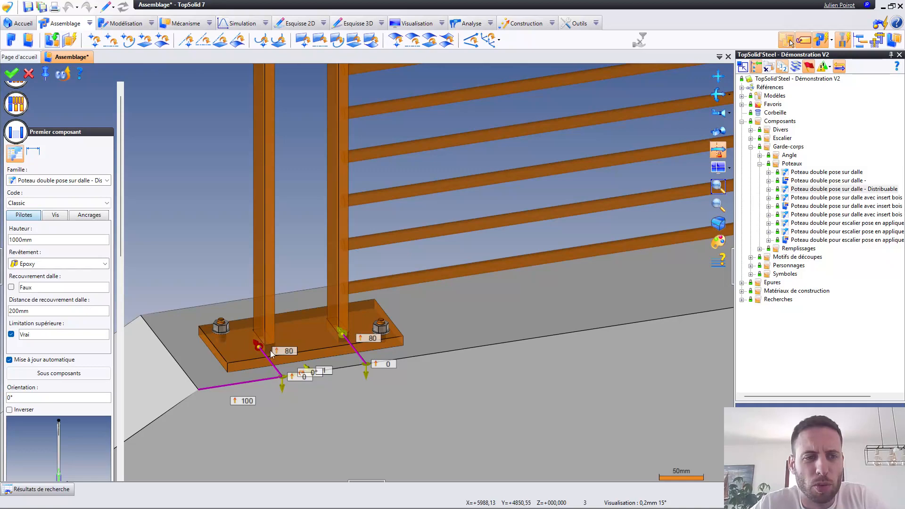
Step: Try the slab overlap option Recouvrement dalle on the posts and switch it back off
left_click(12, 288)
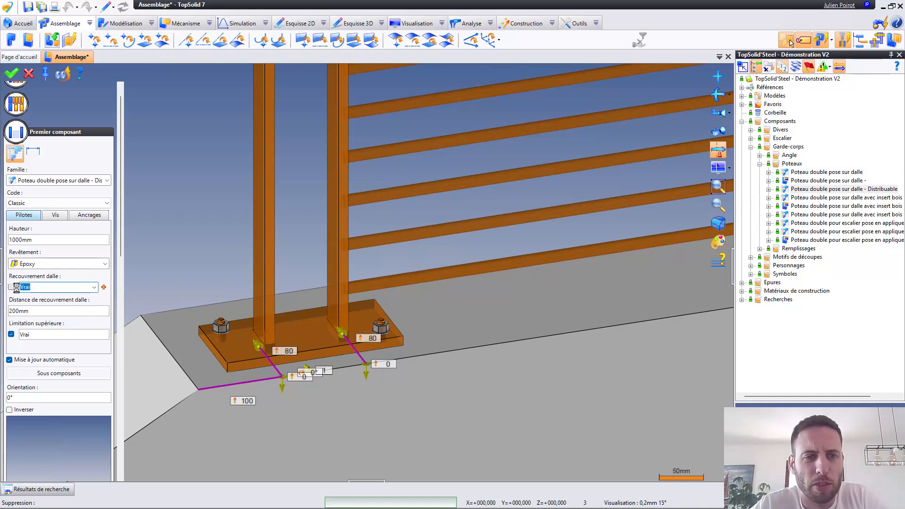
middle_click_drag(323, 357, 373, 349)
left_click_drag(319, 370, 264, 361)
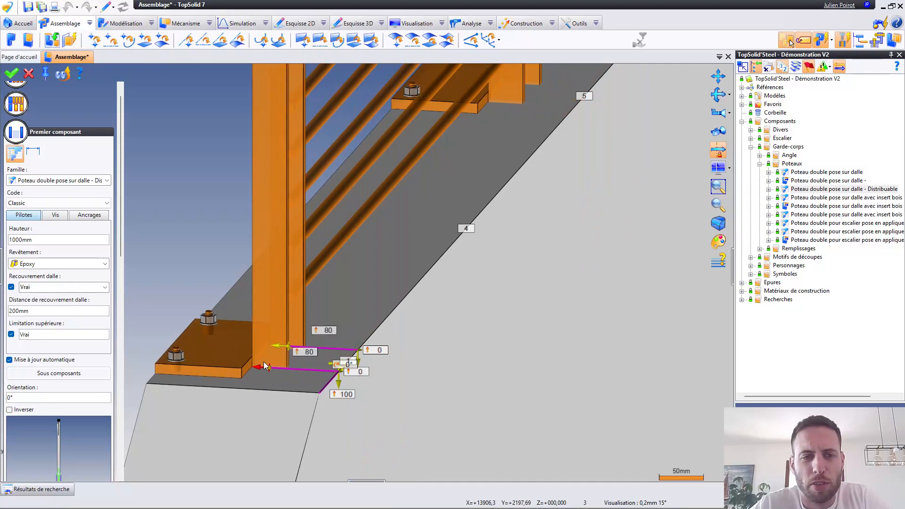
left_click(11, 287)
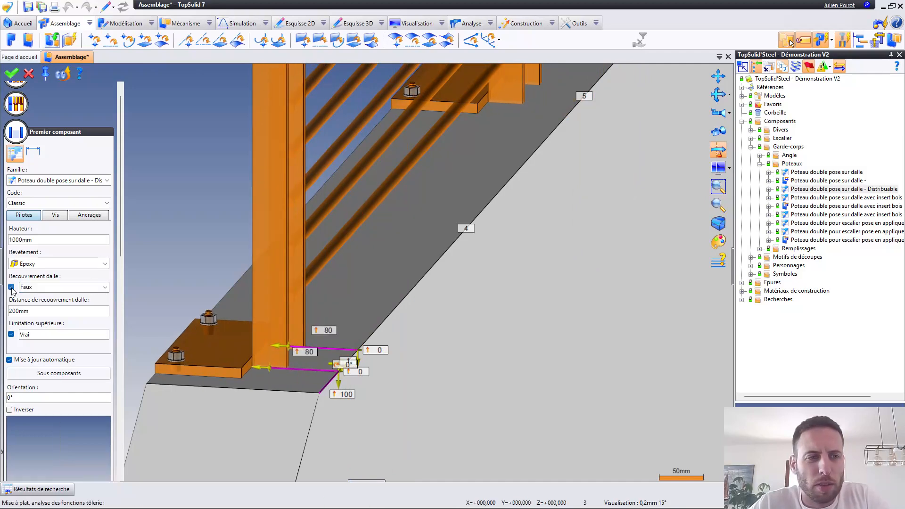
Step: Try the posts without the upper limitation option Limitation supérieure
scroll(217, 387, "down", 3)
scroll(277, 276, "up", 5)
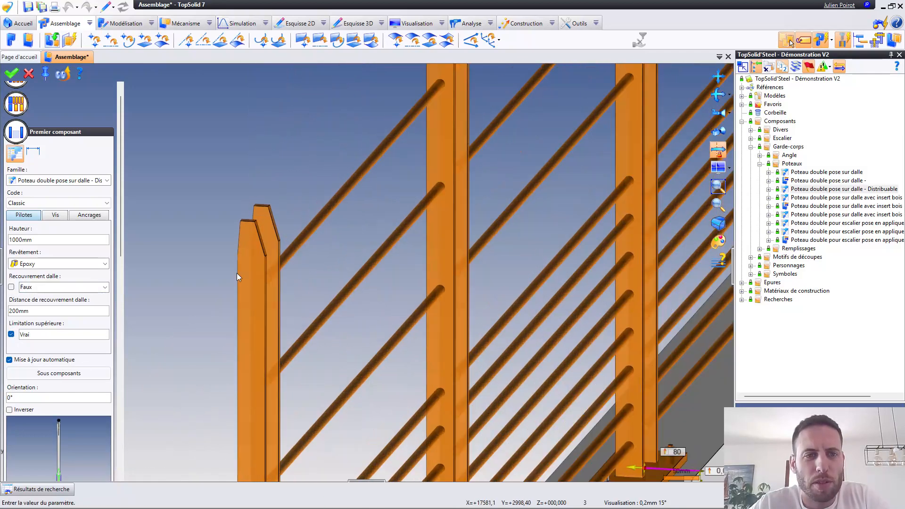
left_click(12, 334)
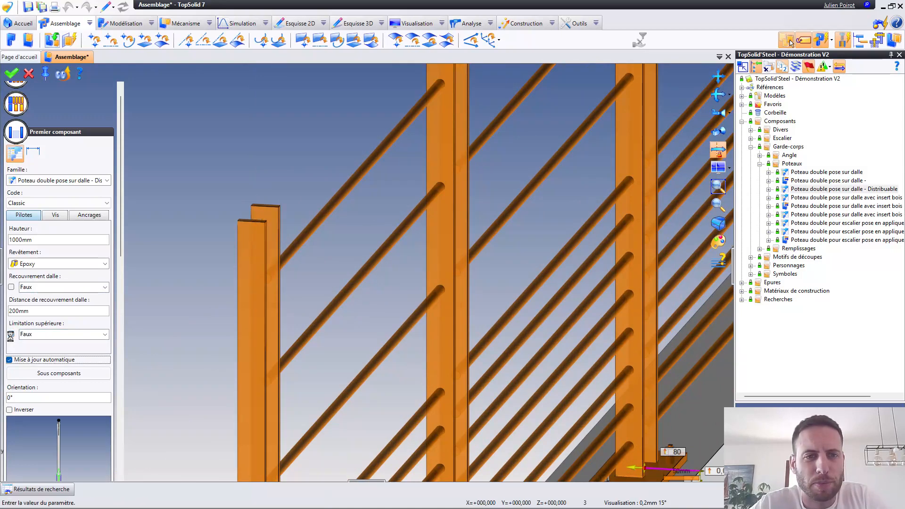
scroll(296, 267, "down", 5)
middle_click_drag(296, 268, 262, 273)
Step: Set the first component's code to Junction and inspect the screws along the double posts
left_click(59, 215)
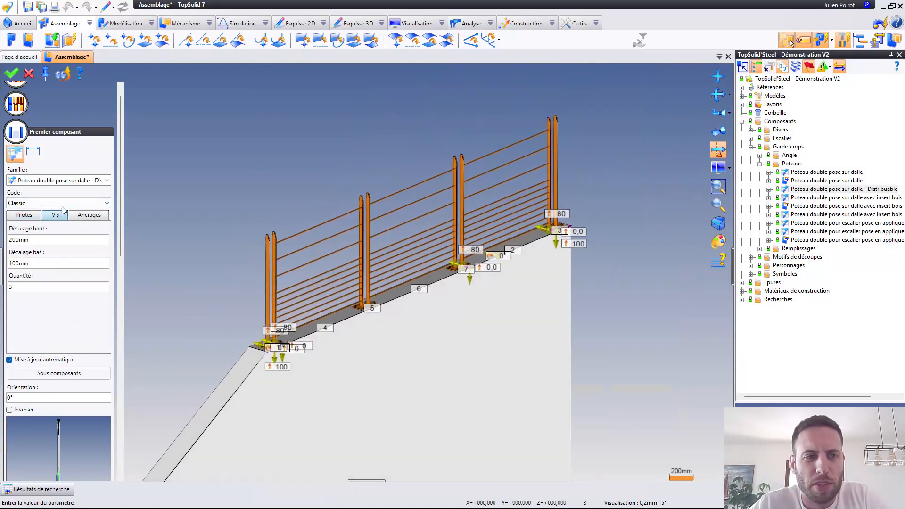
left_click(59, 203)
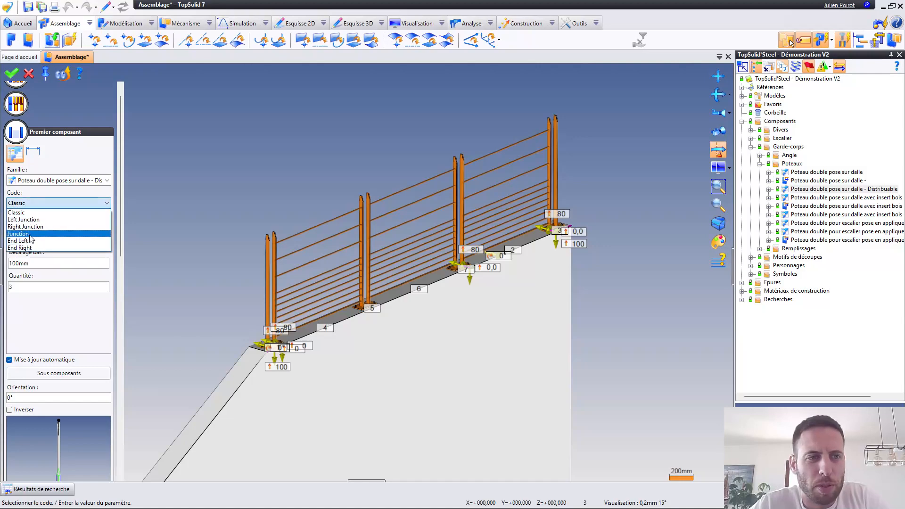
left_click(29, 233)
scroll(468, 231, "up", 3)
scroll(468, 231, "up", 5)
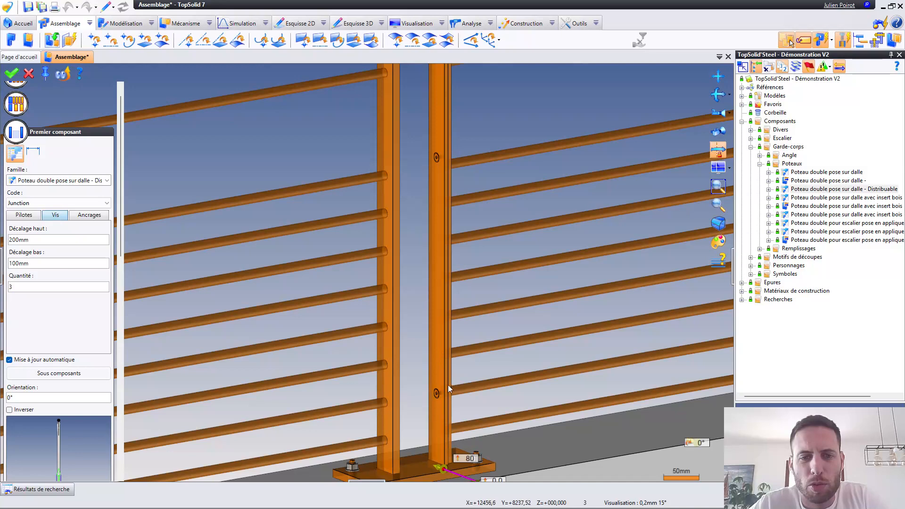
scroll(447, 386, "down", 1)
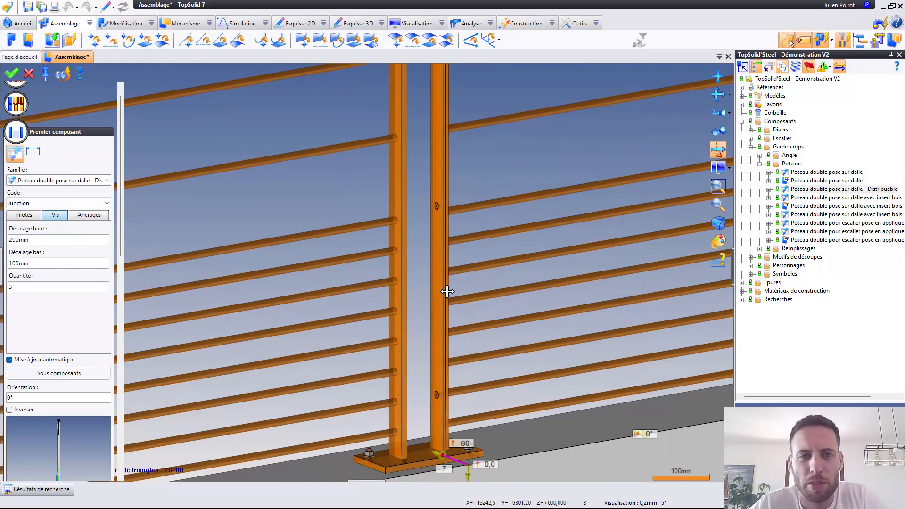
middle_click_drag(456, 249, 414, 388)
middle_click_drag(452, 206, 438, 289)
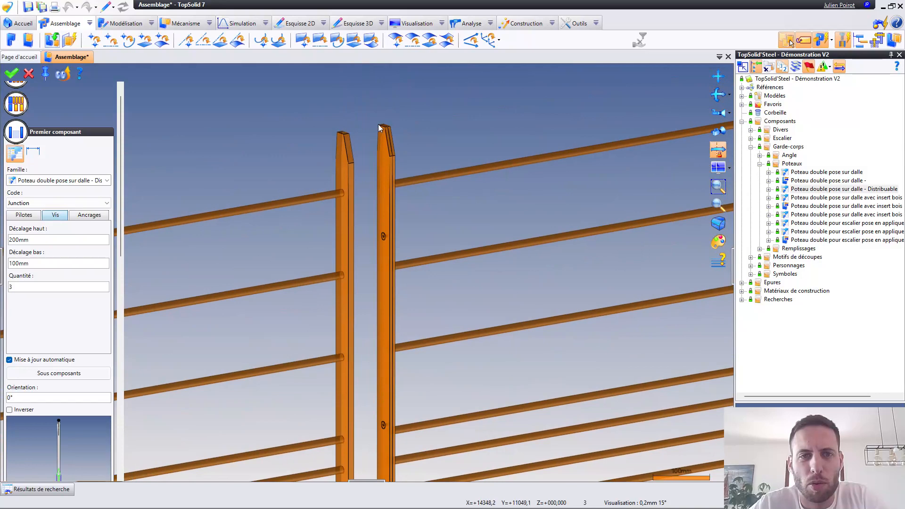
middle_click_drag(331, 338, 411, 245)
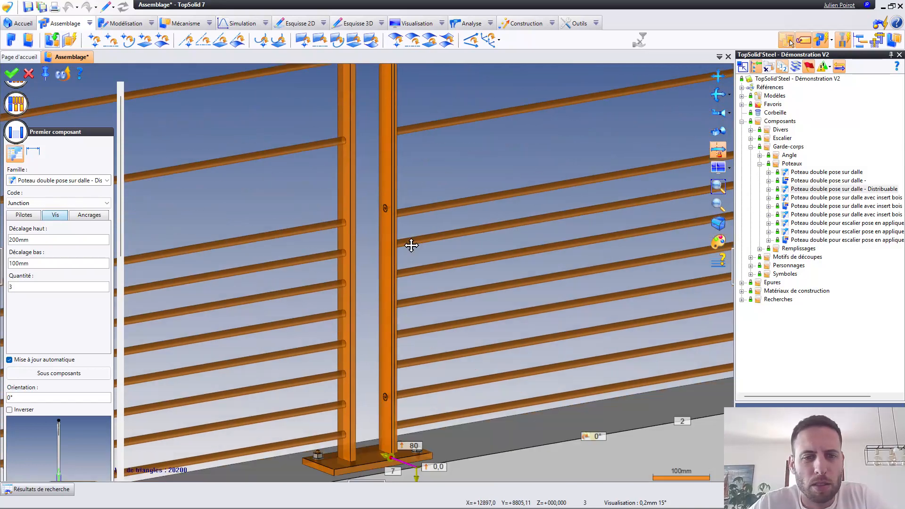